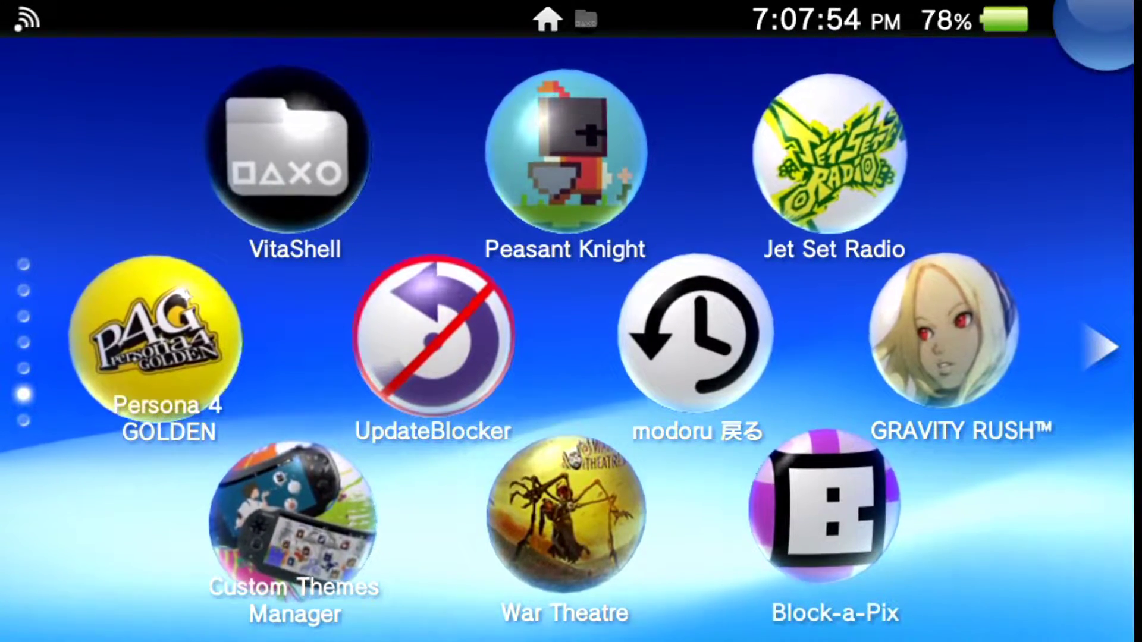
{"action": "scroll", "coordinate": [571, 333], "scroll_direction": "up", "scroll_amount": 1}
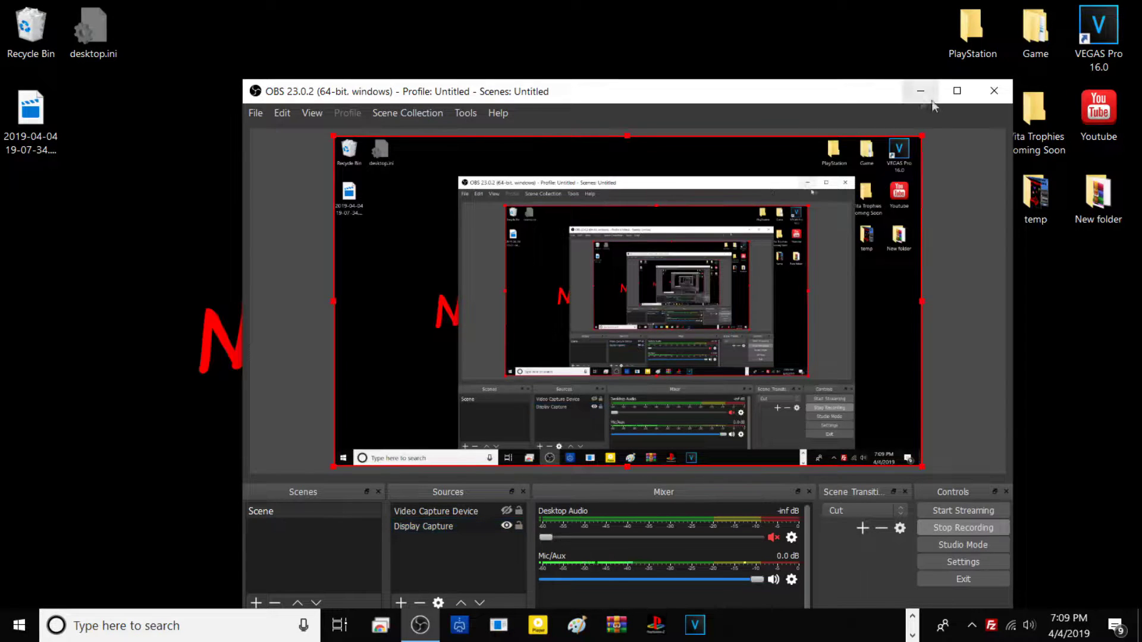
Switch to Chrome and locate the PlayStation Vita / TV download on the RetroArch platforms page
{"action": "left_click", "coordinate": [916, 92]}
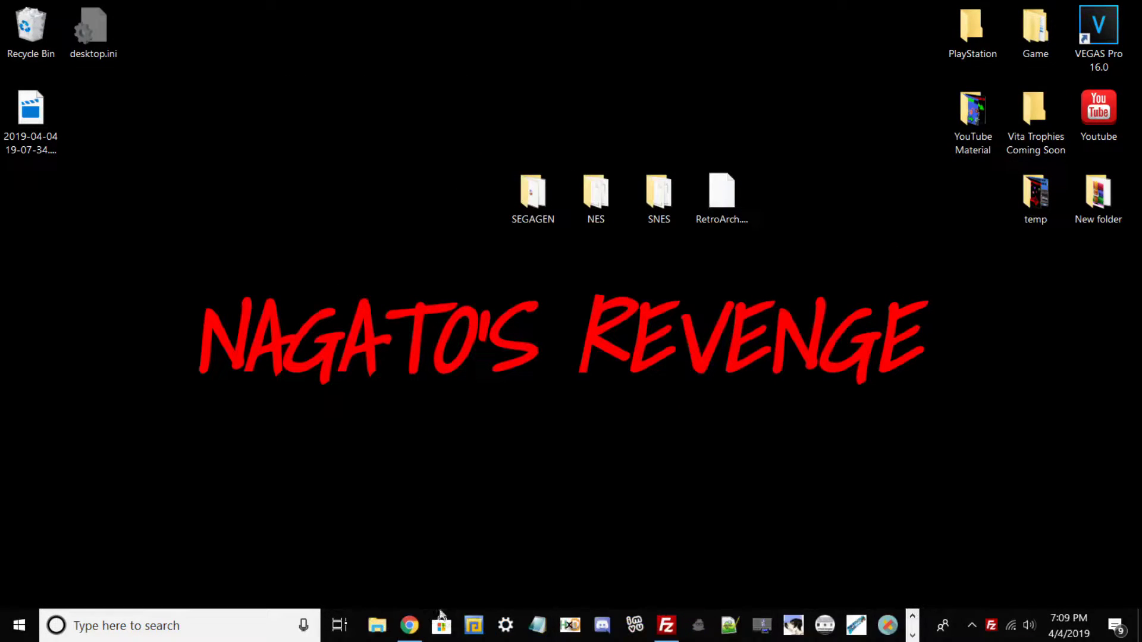
{"action": "left_click", "coordinate": [409, 624]}
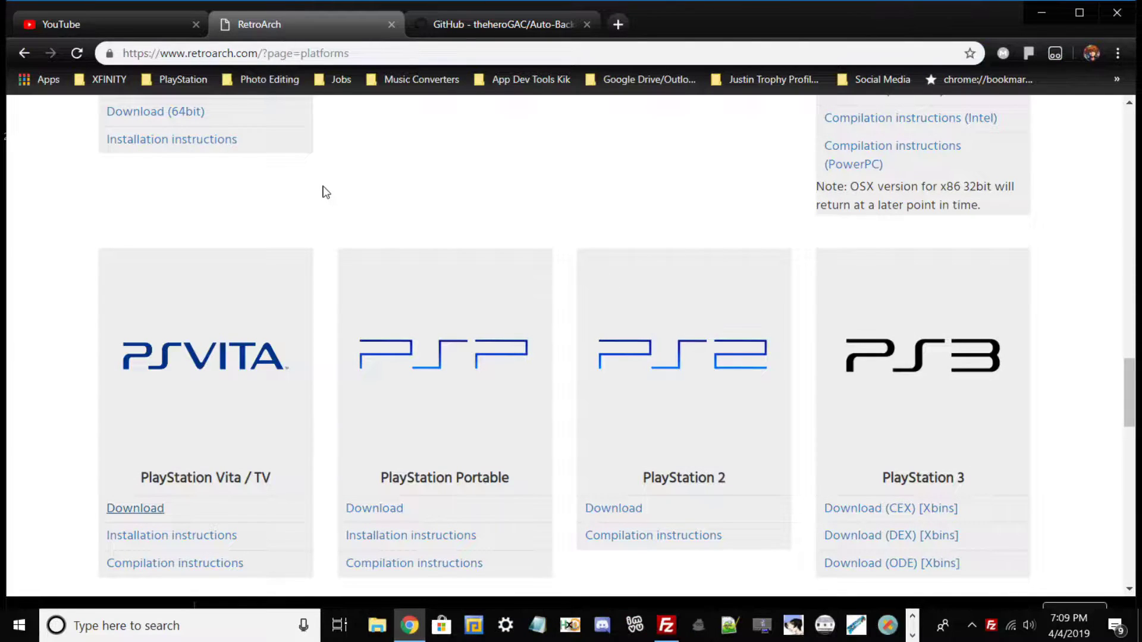
{"action": "scroll", "coordinate": [336, 244], "scroll_direction": "up", "scroll_amount": 4}
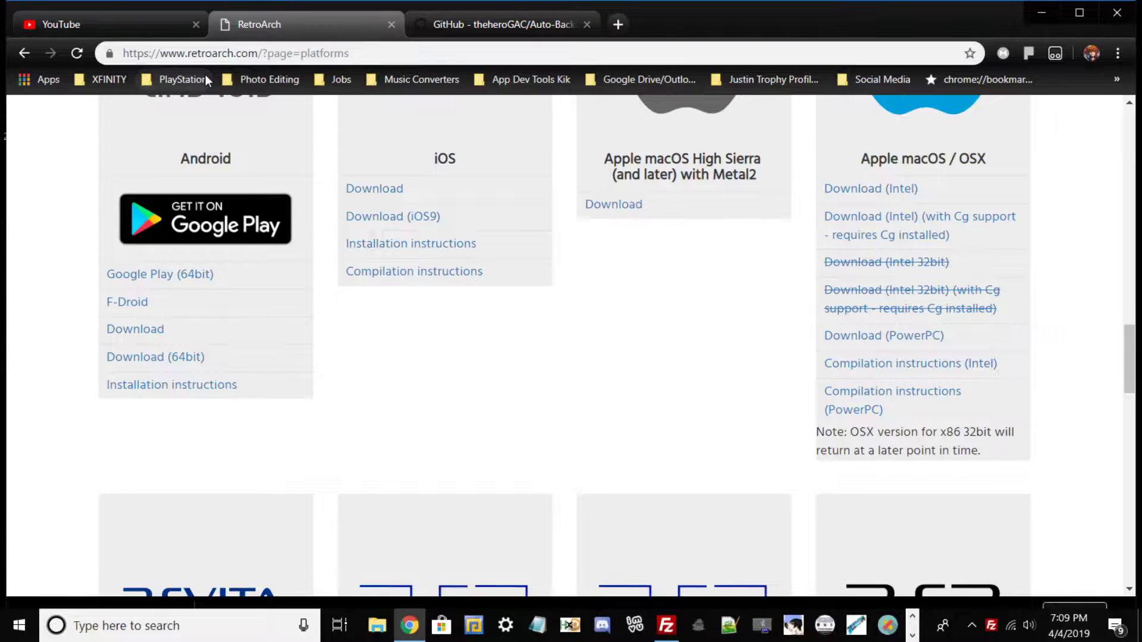
{"action": "scroll", "coordinate": [275, 250], "scroll_direction": "up", "scroll_amount": 6}
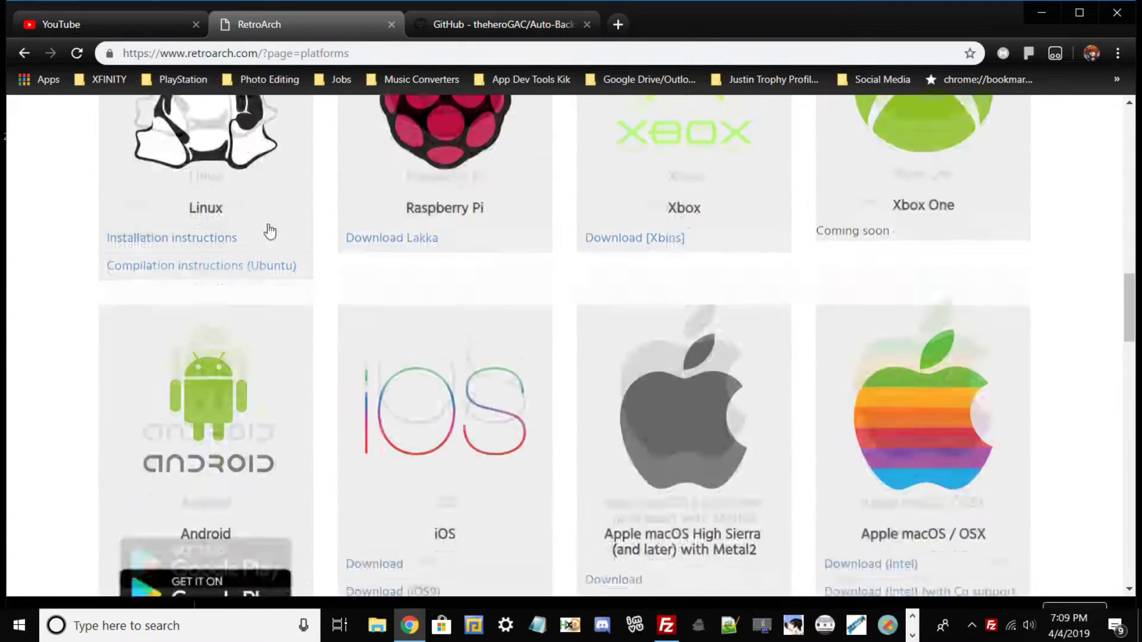
{"action": "scroll", "coordinate": [270, 226], "scroll_direction": "down", "scroll_amount": 9}
{"action": "scroll", "coordinate": [256, 232], "scroll_direction": "down", "scroll_amount": 3}
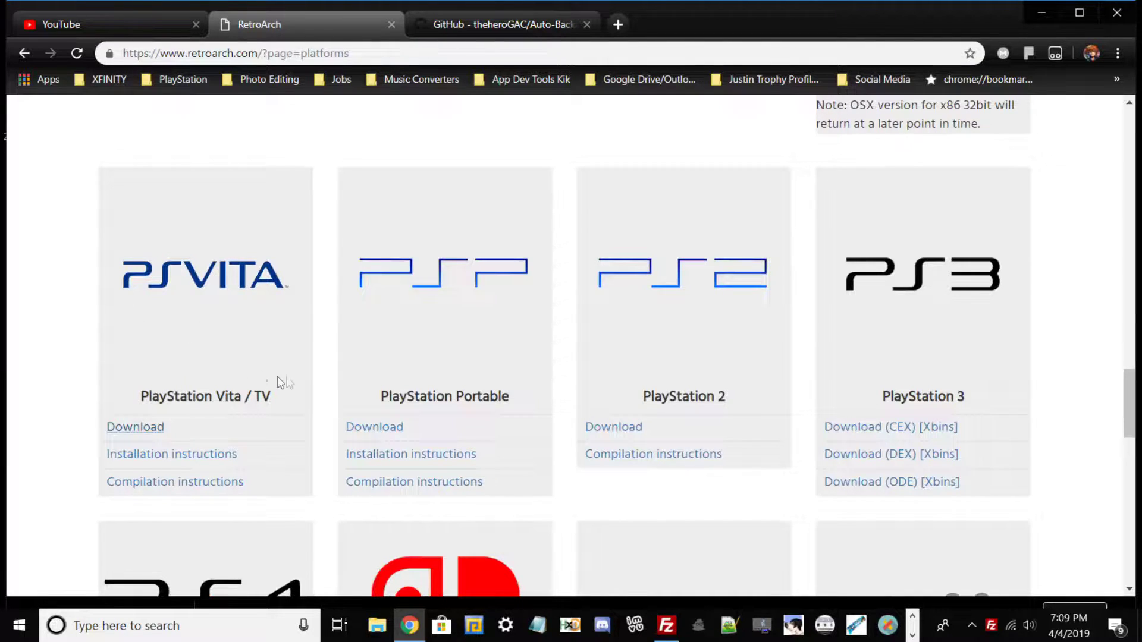
{"action": "left_click", "coordinate": [159, 429]}
{"action": "left_click", "coordinate": [1051, 12]}
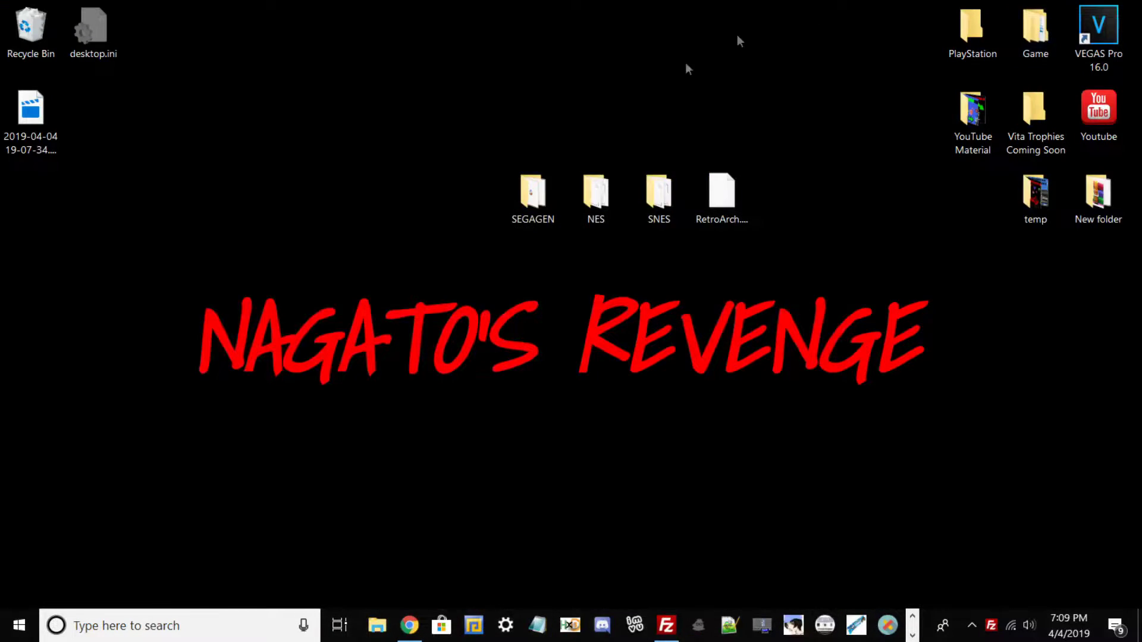
Check that RetroArch.vpk is on the desktop and look through the game files in the SNES folder
{"action": "left_click", "coordinate": [726, 196]}
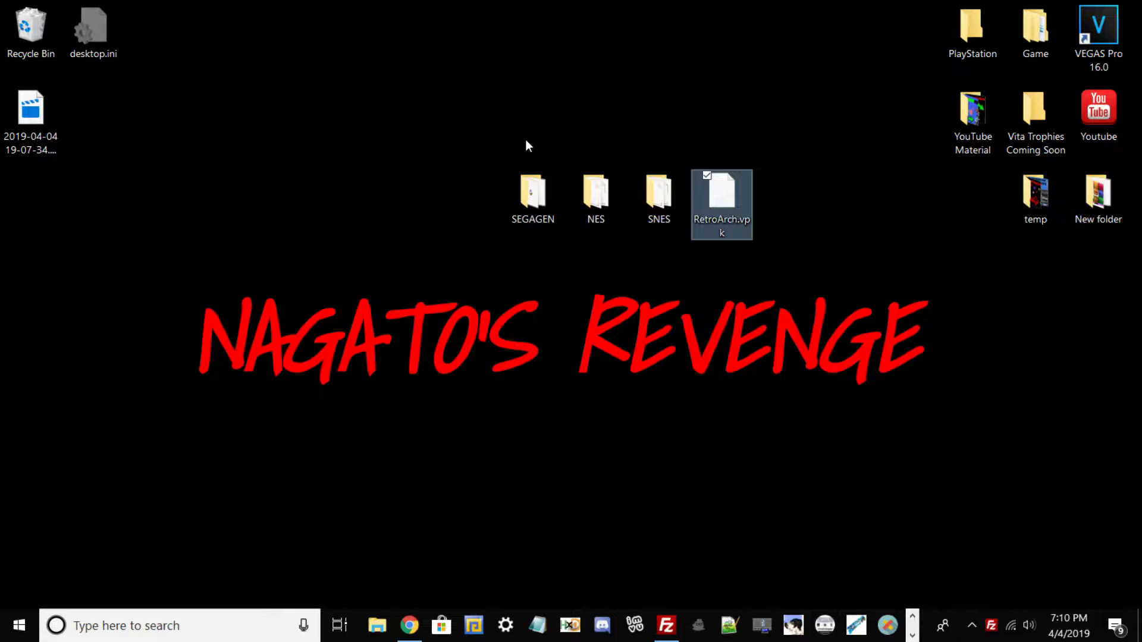
{"action": "left_click", "coordinate": [493, 156]}
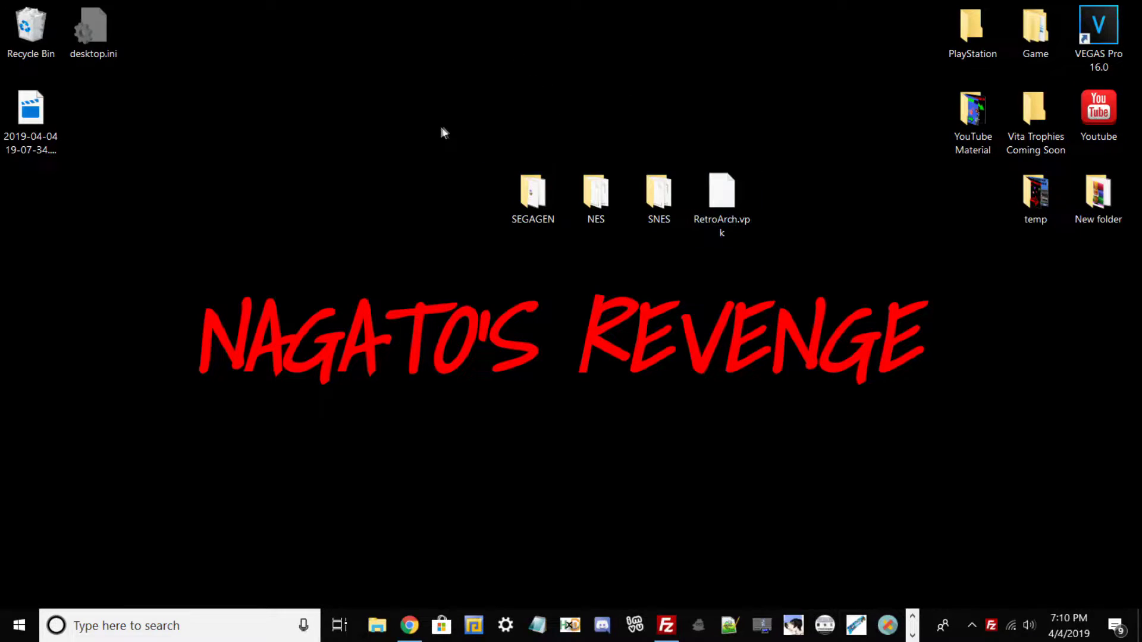
{"action": "left_click", "coordinate": [662, 201]}
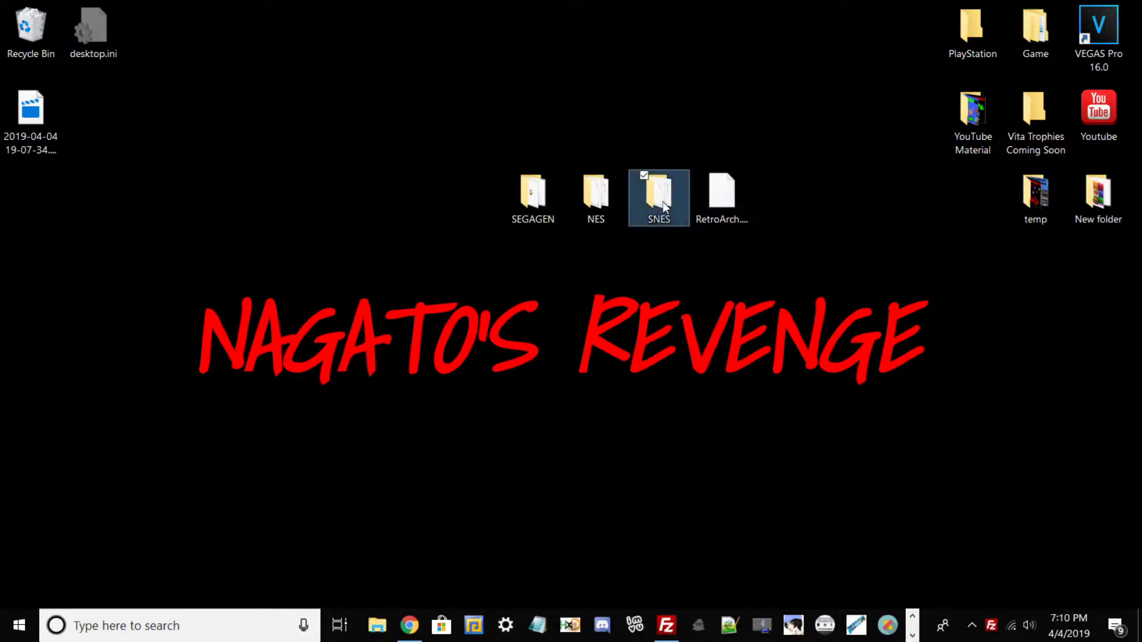
{"action": "key", "text": "Return"}
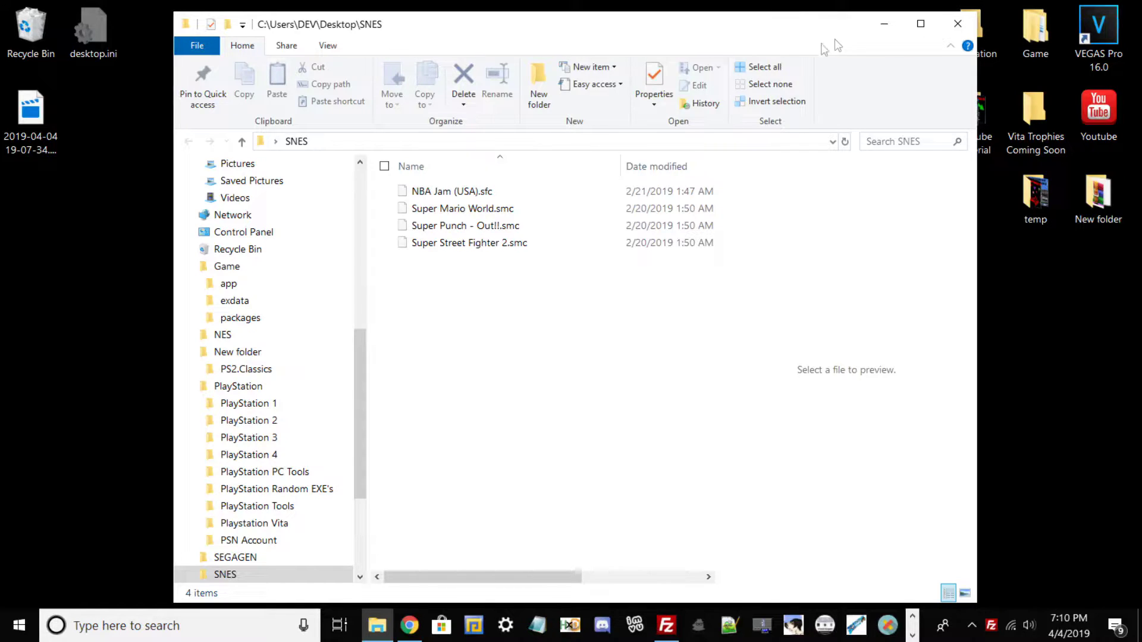
{"action": "left_click", "coordinate": [884, 24]}
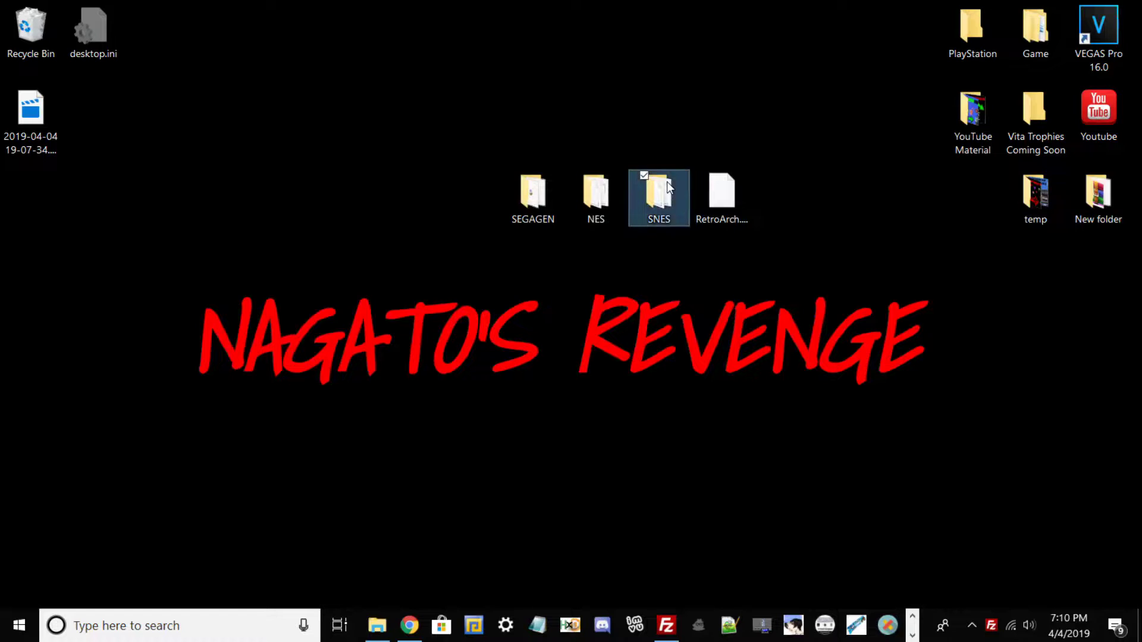
{"action": "double_click", "coordinate": [649, 200]}
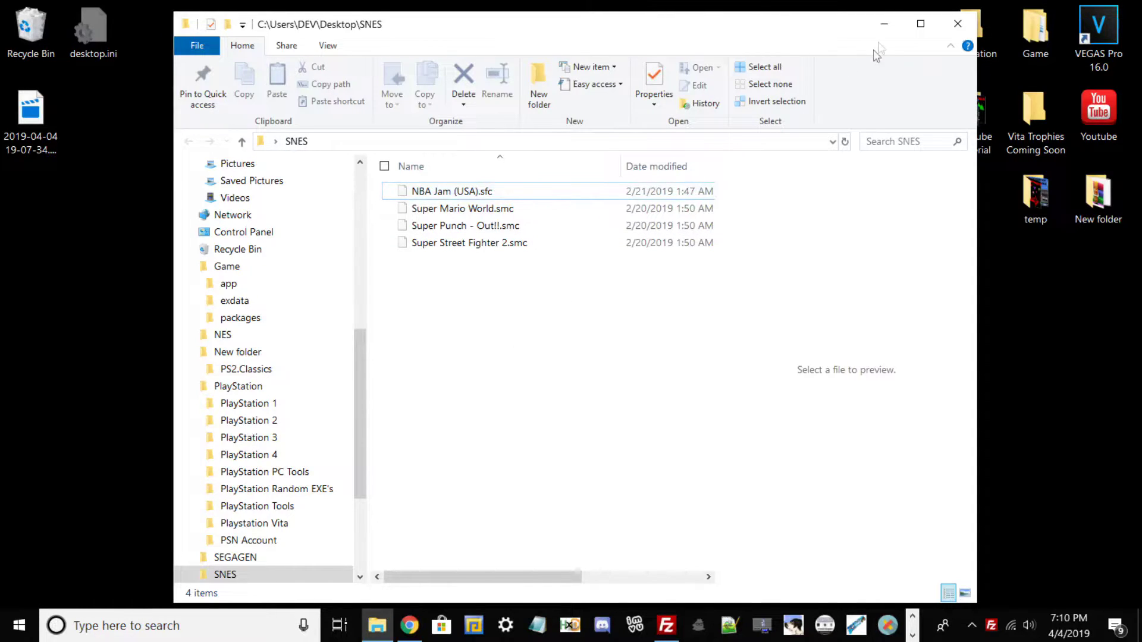
{"action": "left_click", "coordinate": [883, 24]}
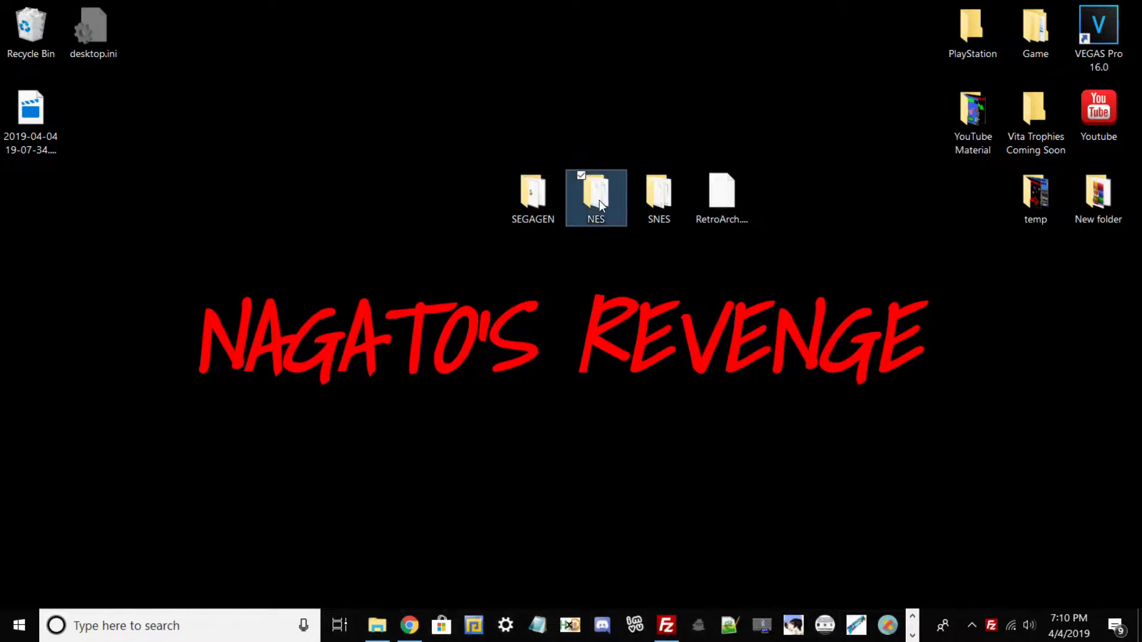
Look through the game files in the NES and SEGAGEN desktop folders
{"action": "double_click", "coordinate": [599, 201]}
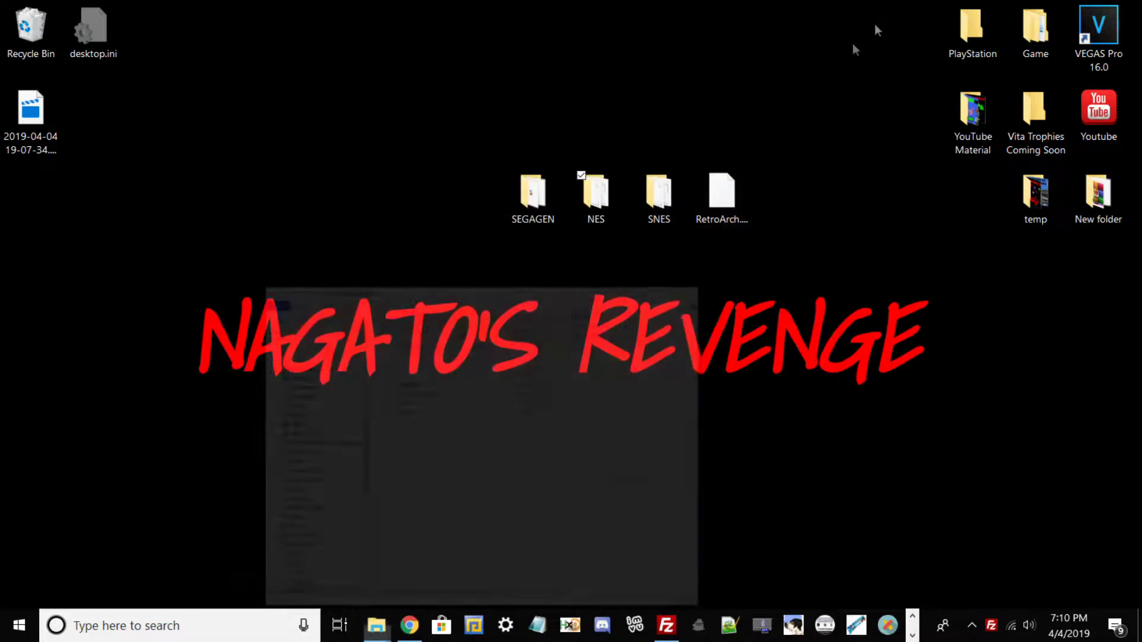
{"action": "left_click", "coordinate": [533, 191]}
{"action": "double_click", "coordinate": [532, 191]}
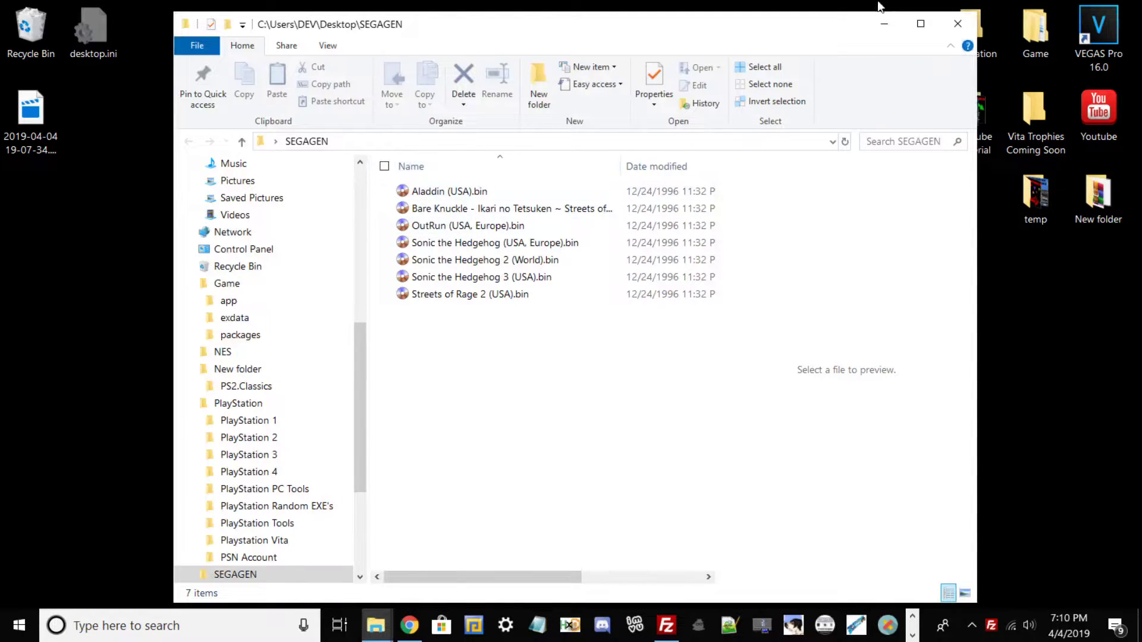
{"action": "left_click", "coordinate": [884, 23]}
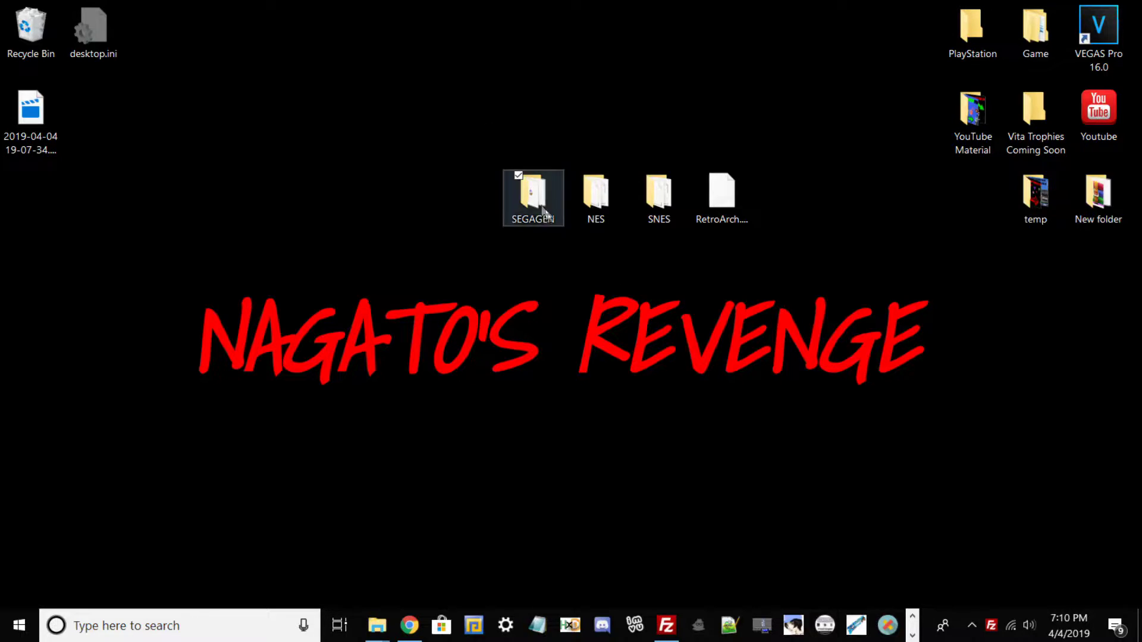
Select the SEGAGEN, NES and SNES folders on the desktop and bring FileZilla fully into view
{"action": "left_click_drag", "start_coordinate": [487, 108], "coordinate": [685, 221]}
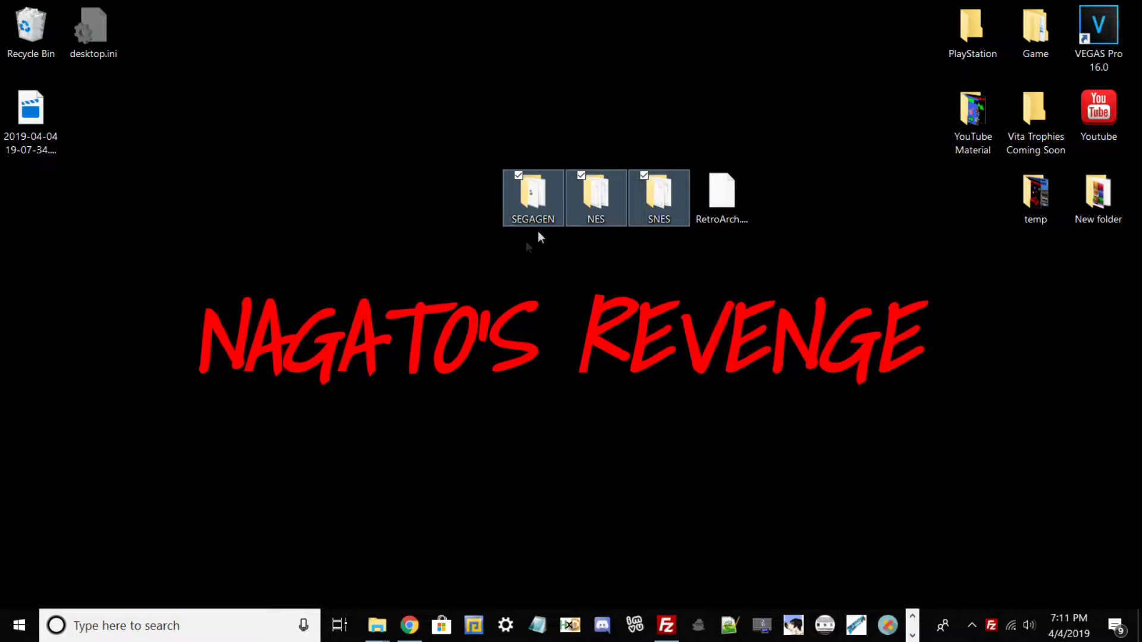
{"action": "left_click", "coordinate": [666, 625]}
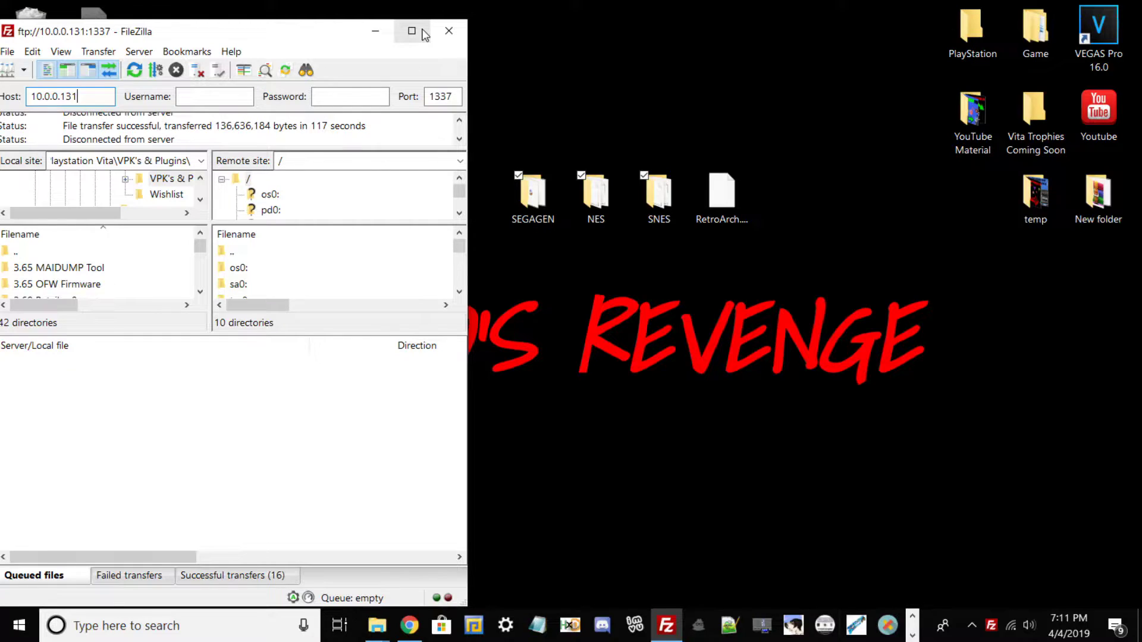
{"action": "left_click_drag", "start_coordinate": [329, 29], "coordinate": [485, 28]}
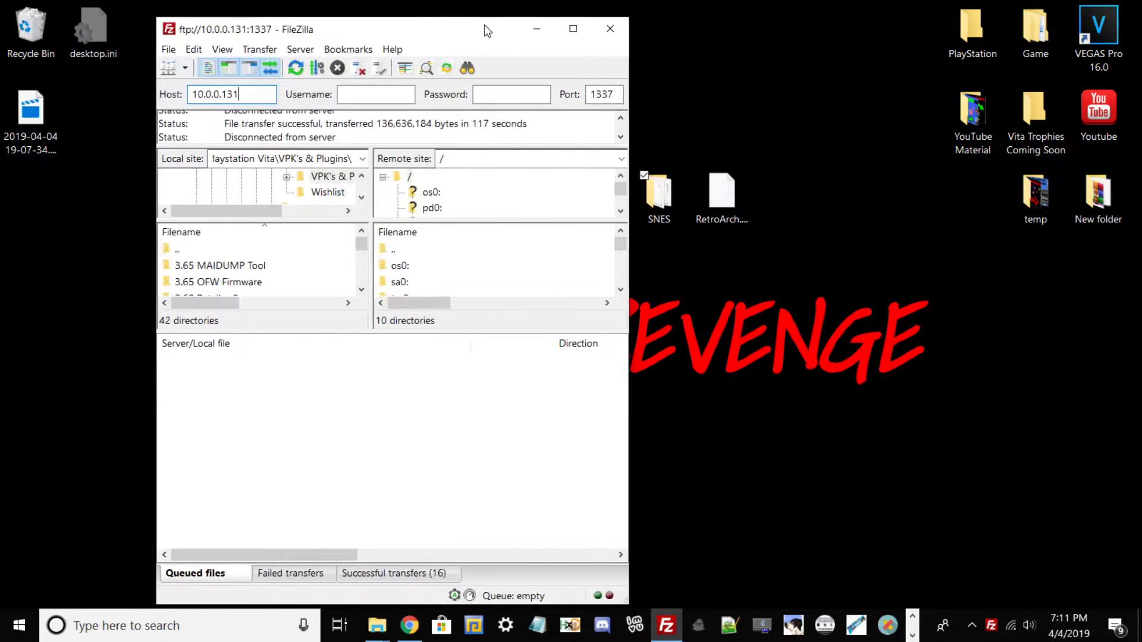
Switch to the PS Vita's screen and continue the open VitaShell session from the home screen
{"action": "left_click", "coordinate": [915, 630]}
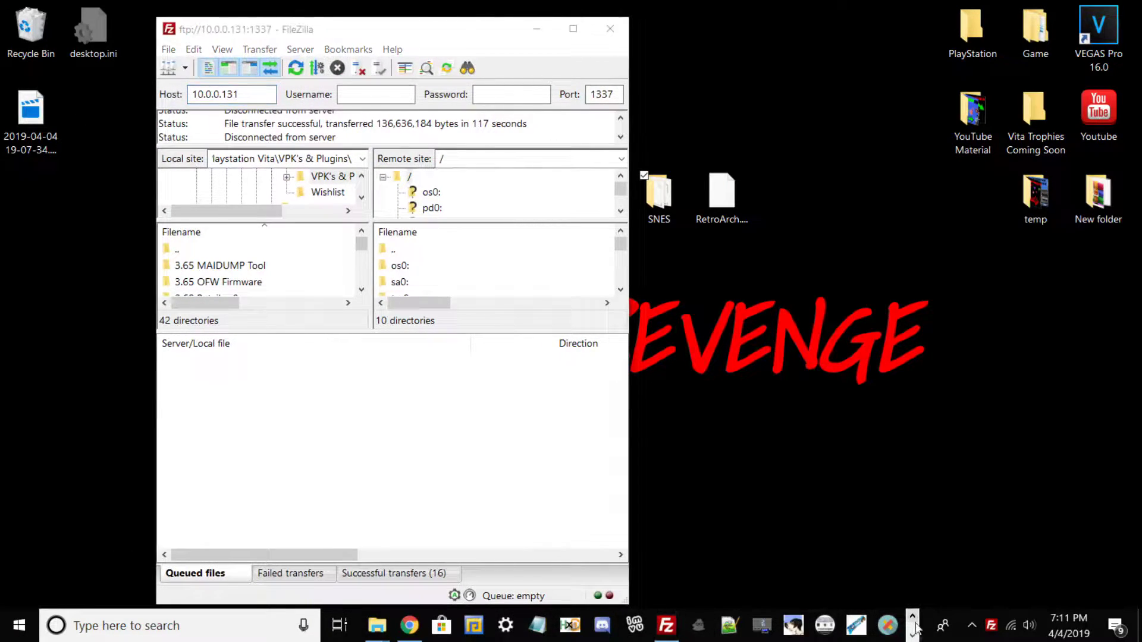
{"action": "left_click", "coordinate": [914, 636]}
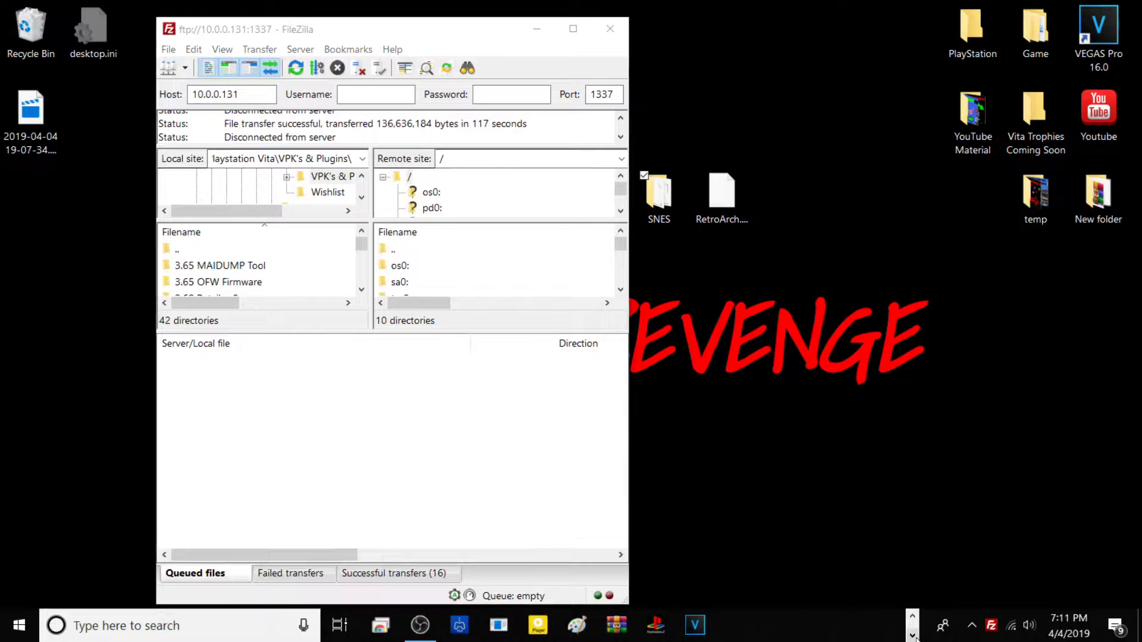
{"action": "left_click", "coordinate": [420, 624]}
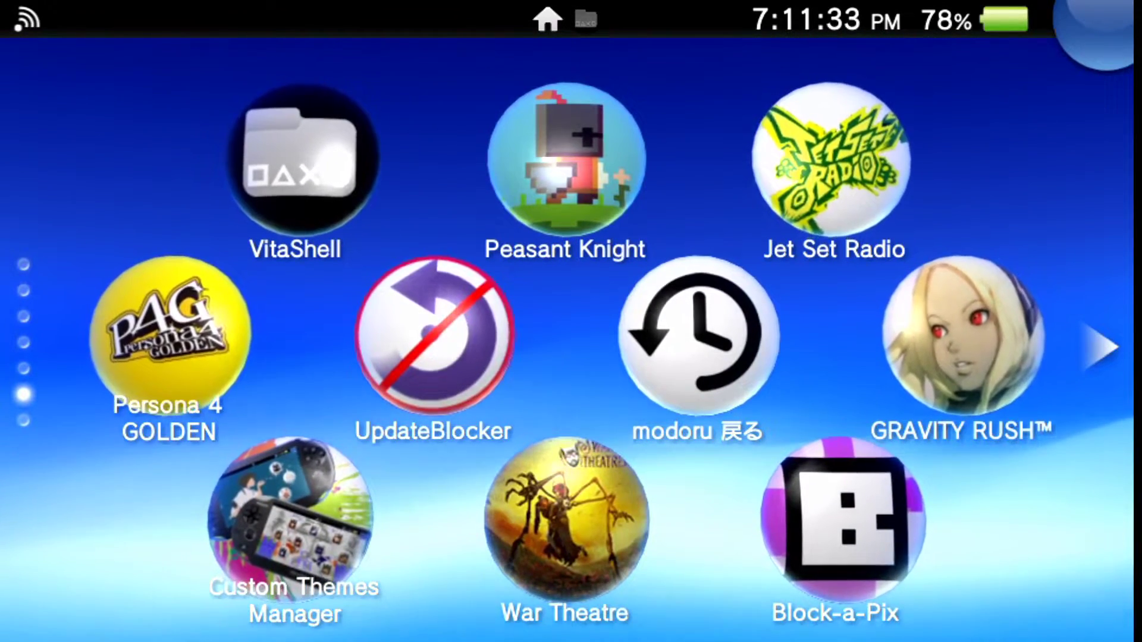
{"action": "left_click", "coordinate": [304, 157]}
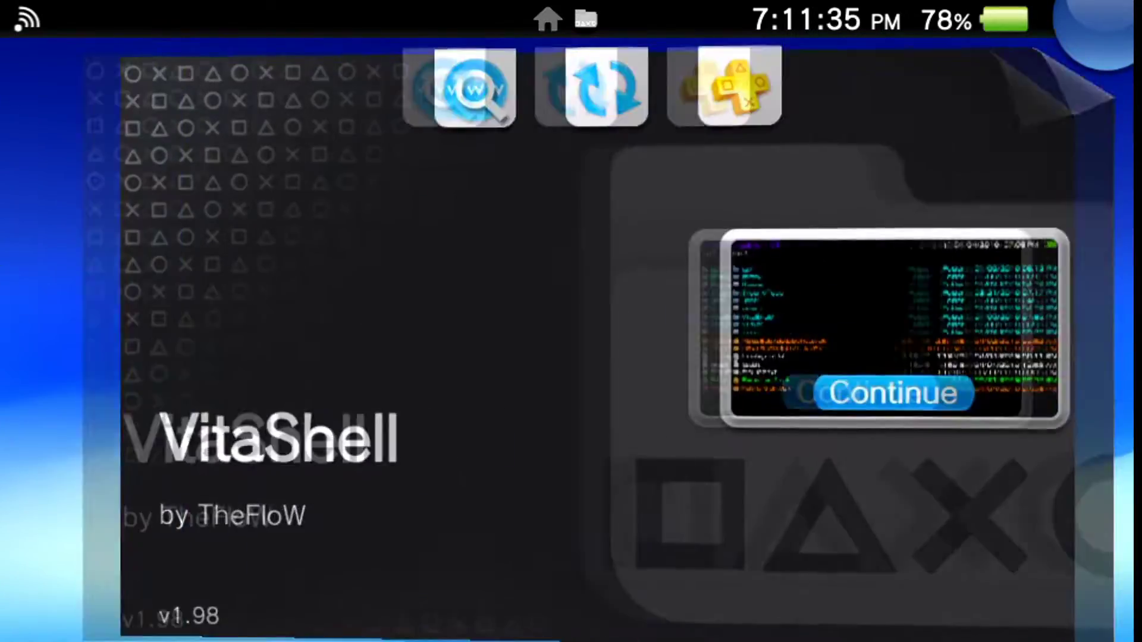
{"action": "left_click", "coordinate": [840, 392]}
{"action": "key", "text": "Down"}
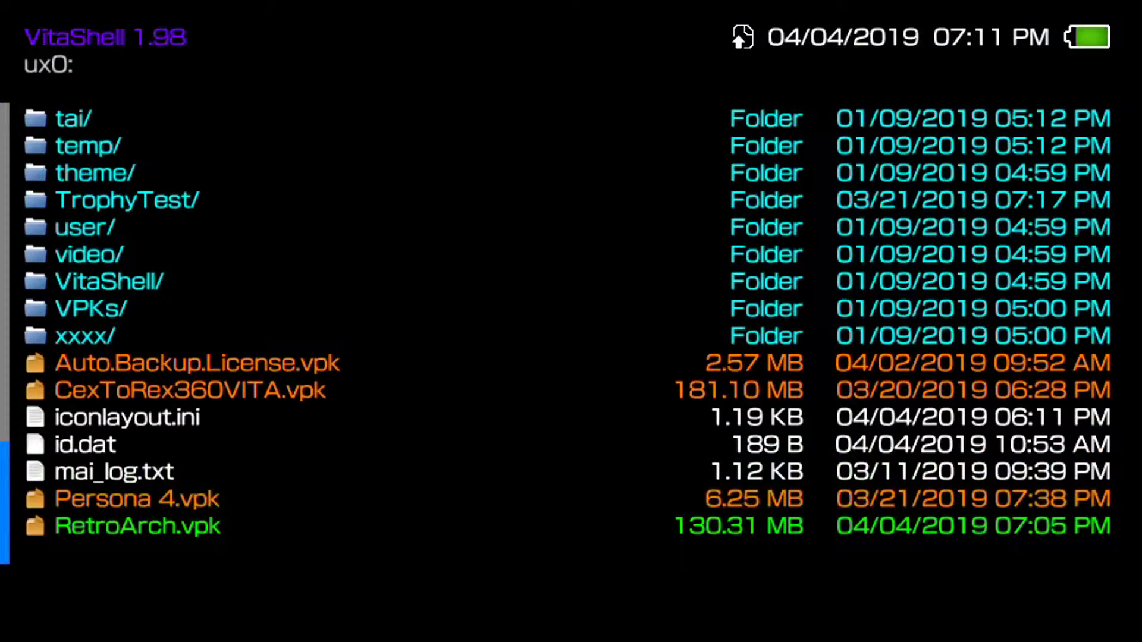
Look over VitaShell's main settings and disconnect the FTP server running in the background
{"action": "key", "text": "Return"}
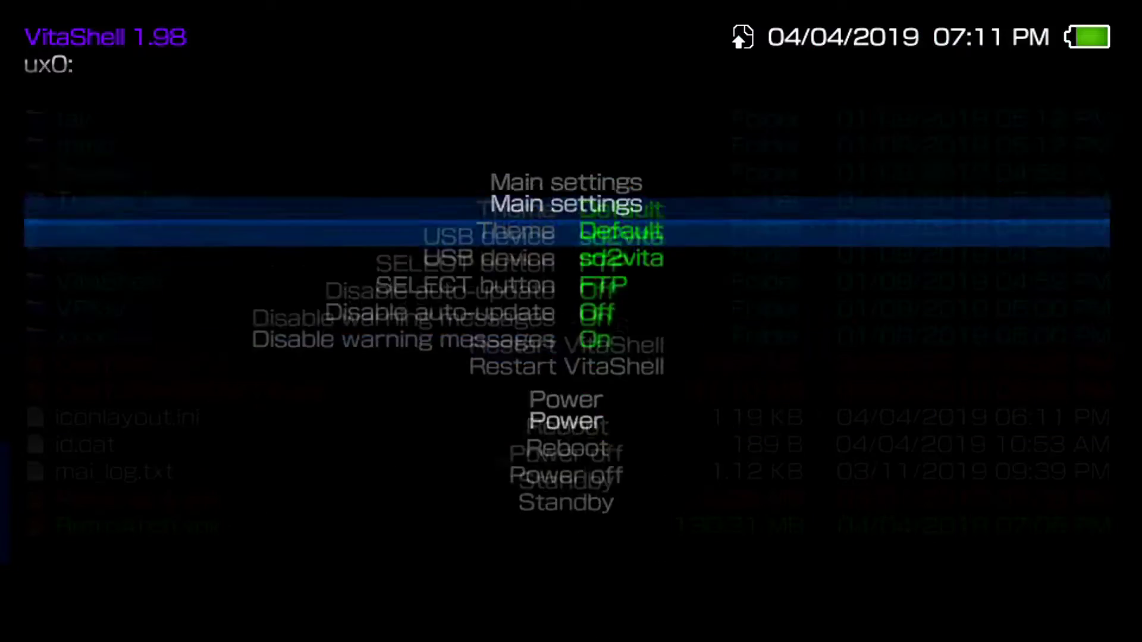
{"action": "key", "text": "Escape"}
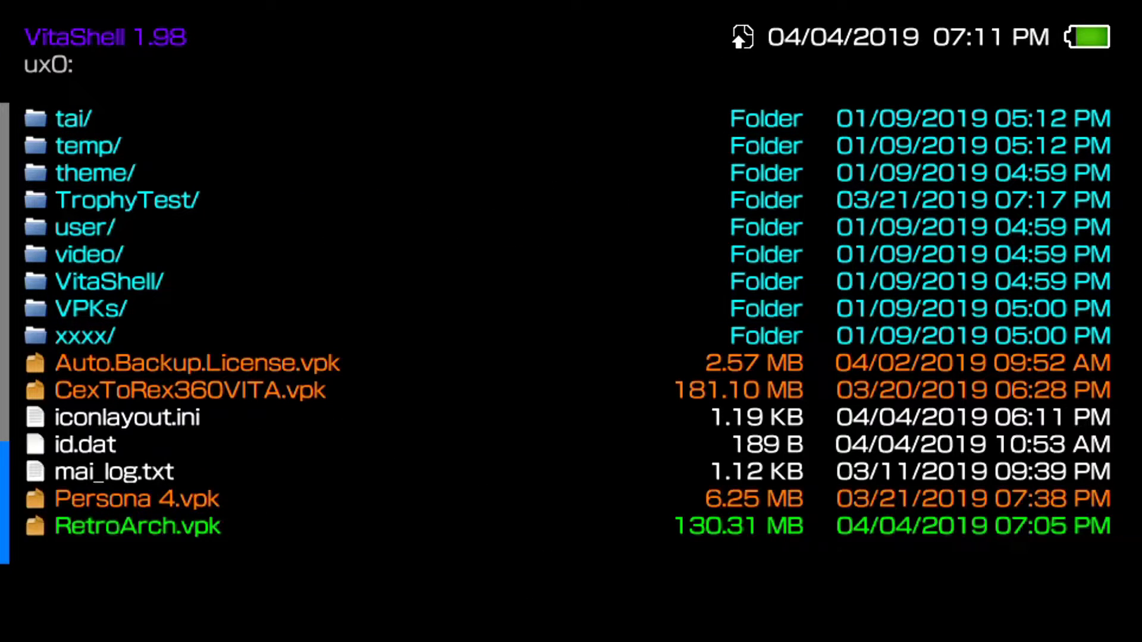
{"action": "key", "text": "shift"}
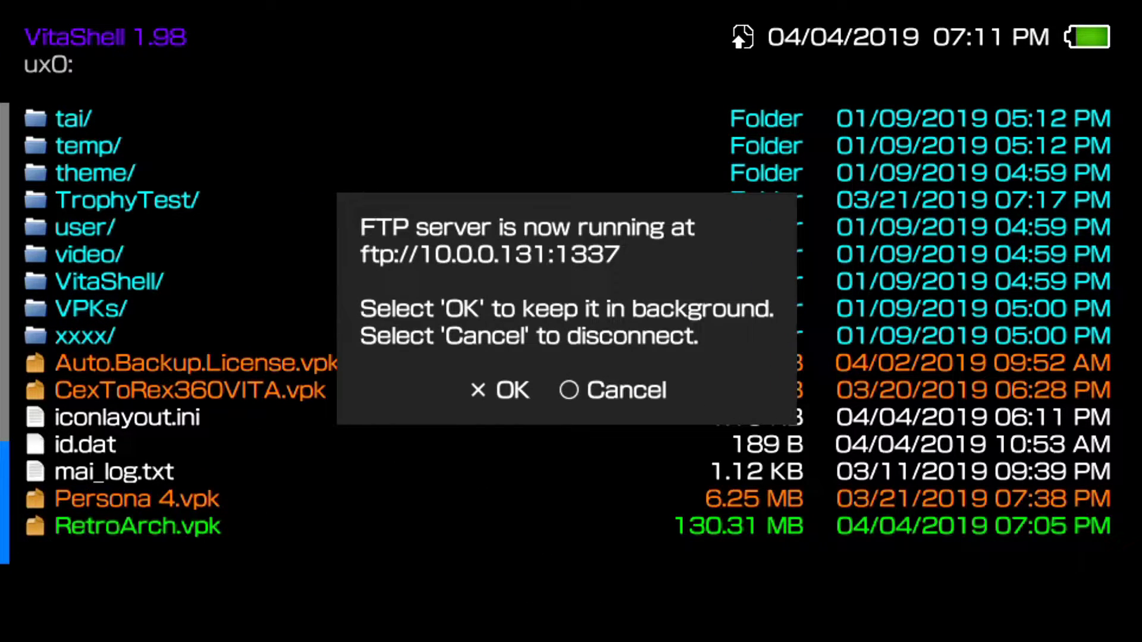
{"action": "key", "text": "Return"}
Toggle the SELECT button setting to USB and back to FTP in VitaShell's main settings, and start the FTP server
{"action": "key", "text": "Return"}
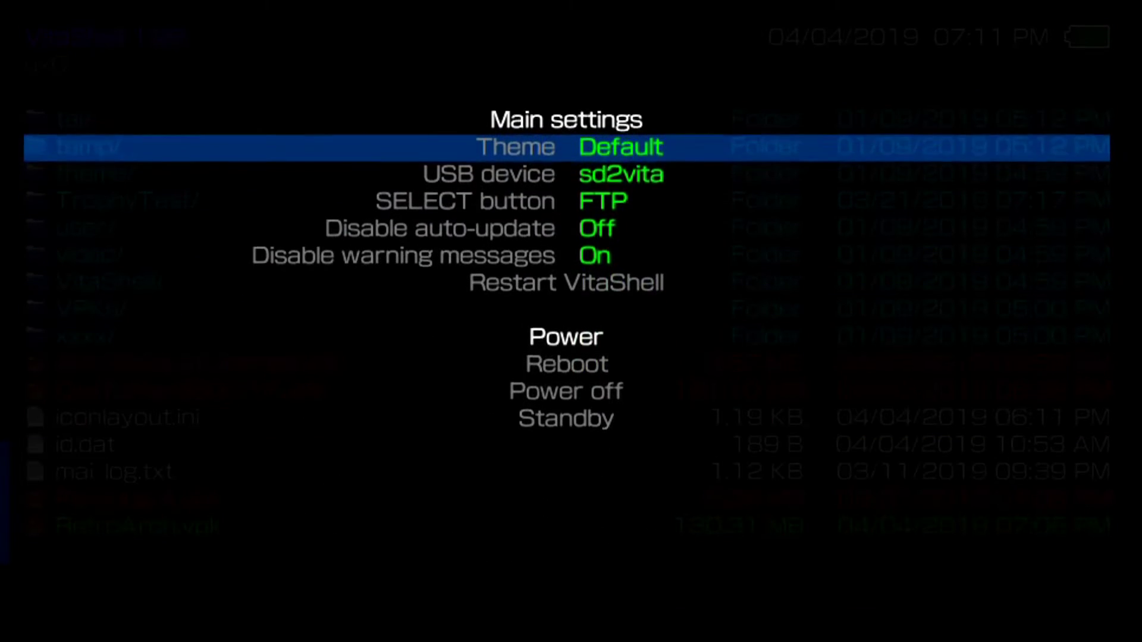
{"action": "key", "text": "Down"}
{"action": "key", "text": "Down"}
{"action": "key", "text": "Right"}
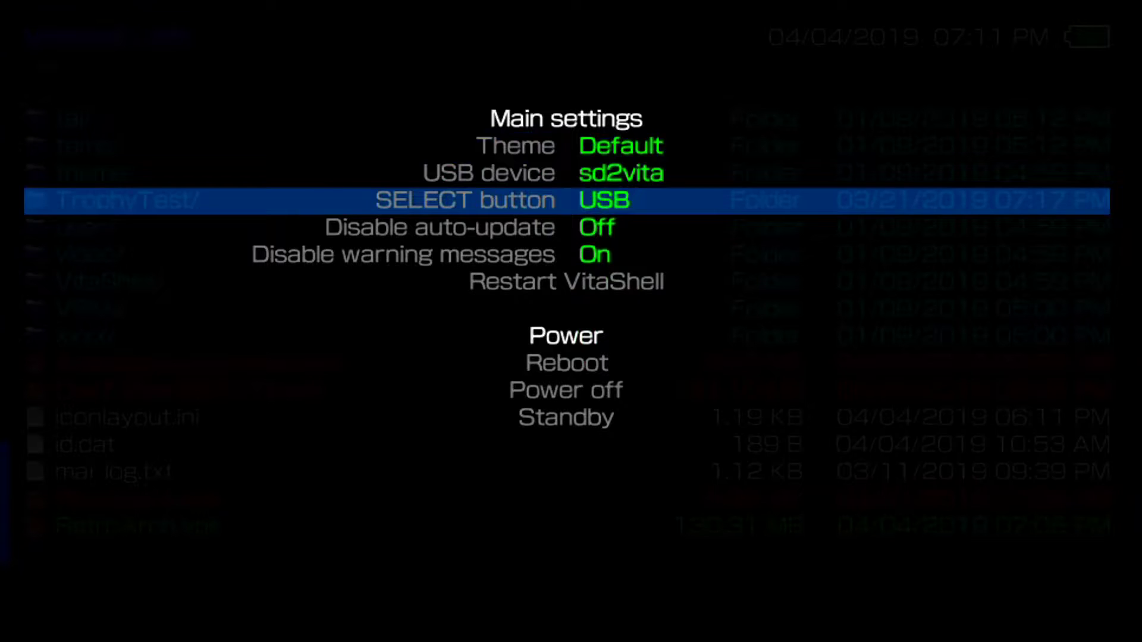
{"action": "key", "text": "Down"}
{"action": "key", "text": "Up"}
{"action": "key", "text": "Right"}
{"action": "key", "text": "Escape"}
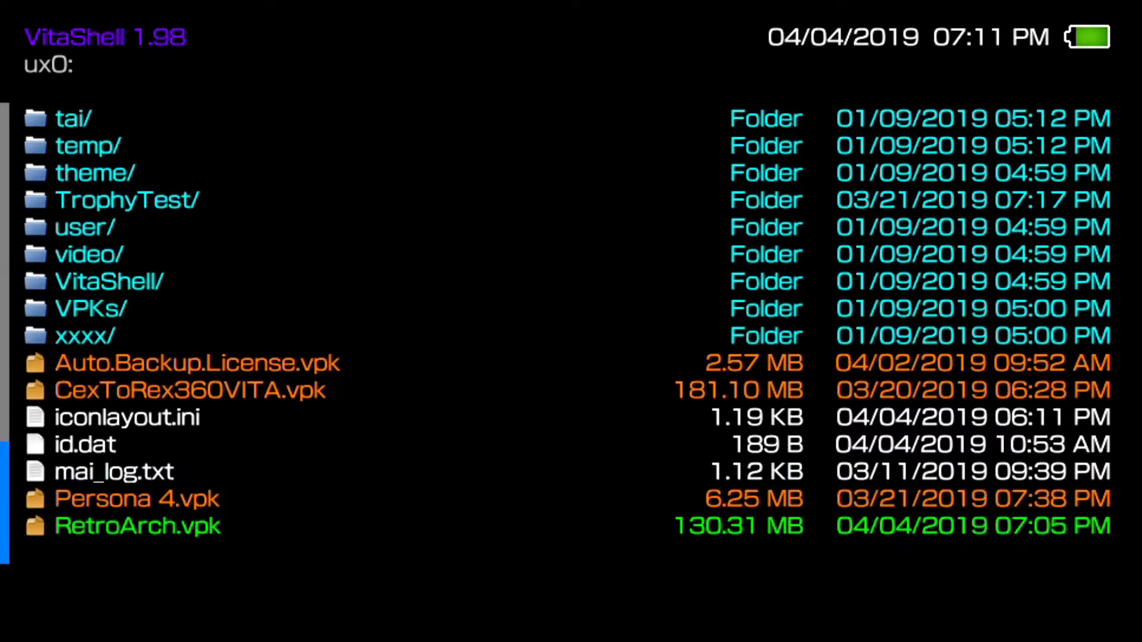
{"action": "key", "text": "shift"}
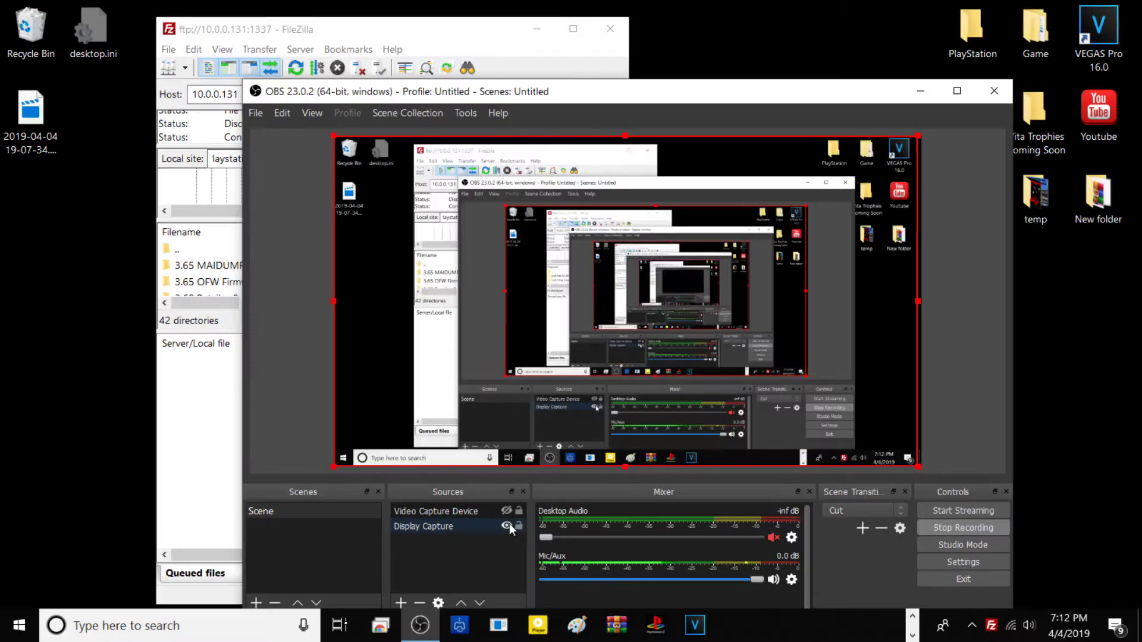
Enlarge FileZilla's local and remote file lists by shrinking the transfer queue, and return the window to its smaller size
{"action": "double_click", "coordinate": [580, 29]}
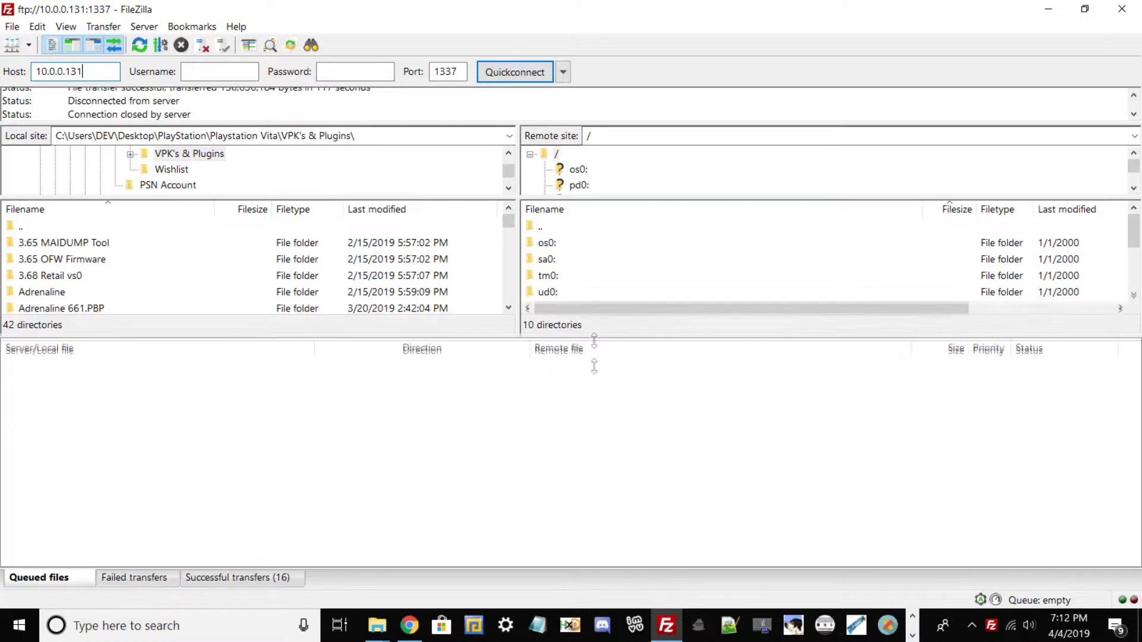
{"action": "left_click_drag", "start_coordinate": [594, 336], "coordinate": [580, 508]}
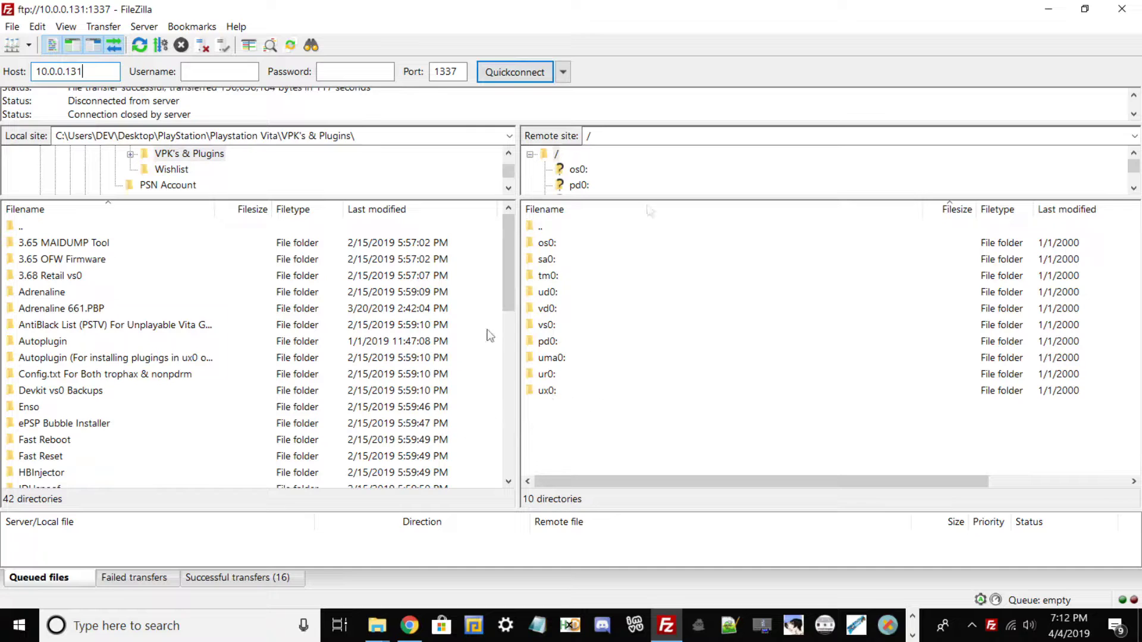
{"action": "left_click", "coordinate": [1085, 7]}
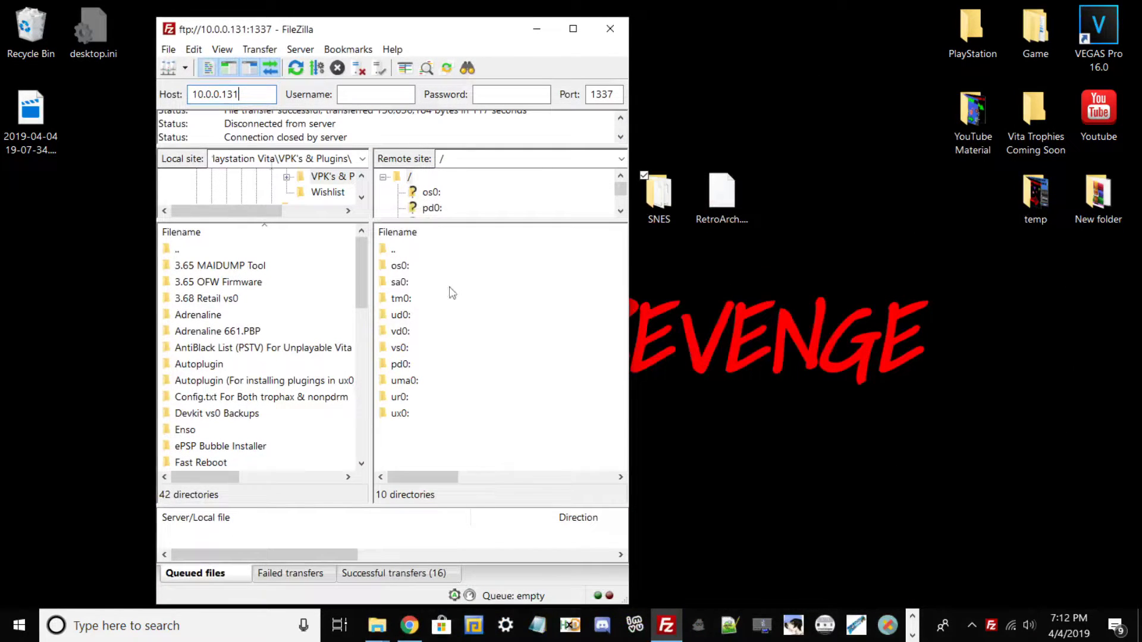
Resize the FileZilla window, lay out RetroArch.vpk and the SEGAGEN, NES and SNES folders beside it on the desktop, and maximize the window
{"action": "left_click_drag", "start_coordinate": [156, 86], "coordinate": [3, 42]}
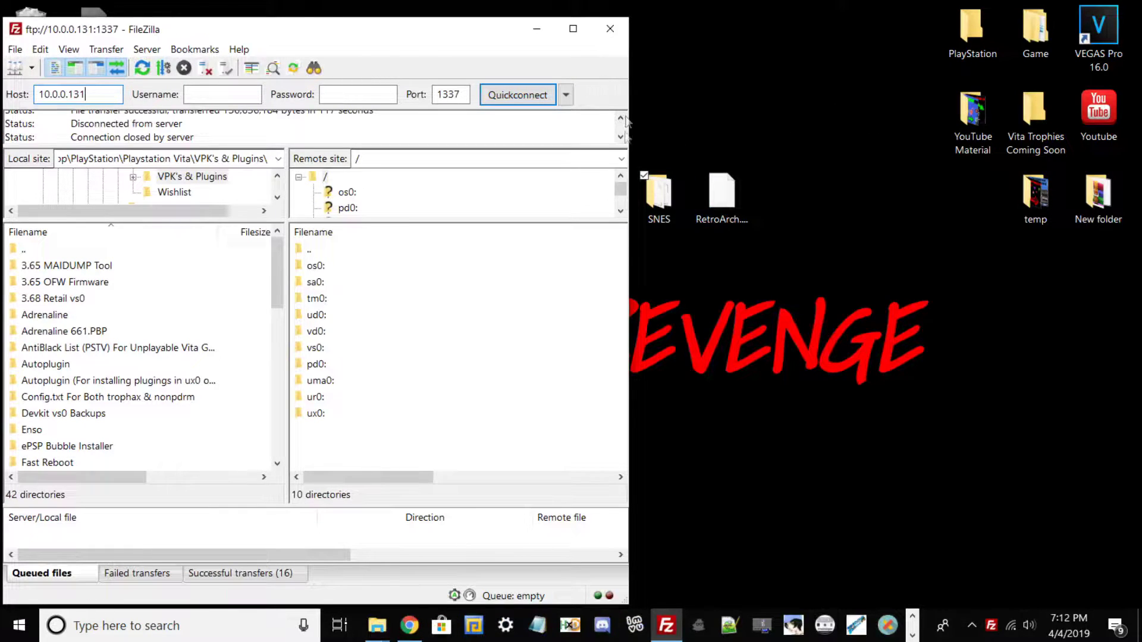
{"action": "left_click_drag", "start_coordinate": [729, 200], "coordinate": [723, 407]}
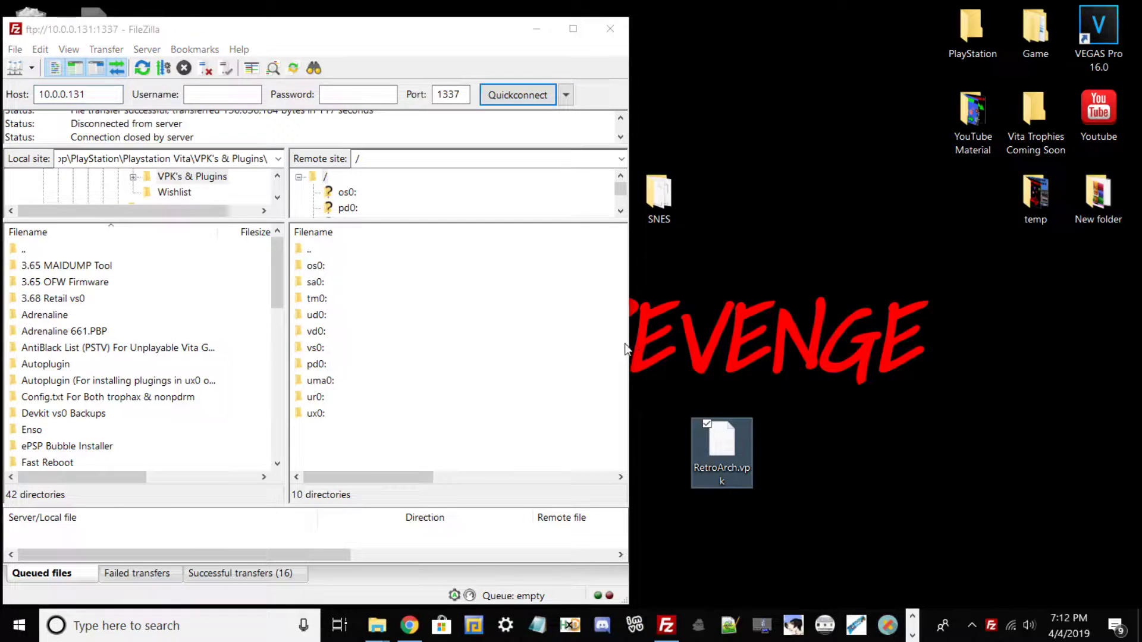
{"action": "left_click_drag", "start_coordinate": [625, 349], "coordinate": [459, 361]}
{"action": "left_click_drag", "start_coordinate": [765, 226], "coordinate": [598, 377]}
{"action": "left_click", "coordinate": [401, 29]}
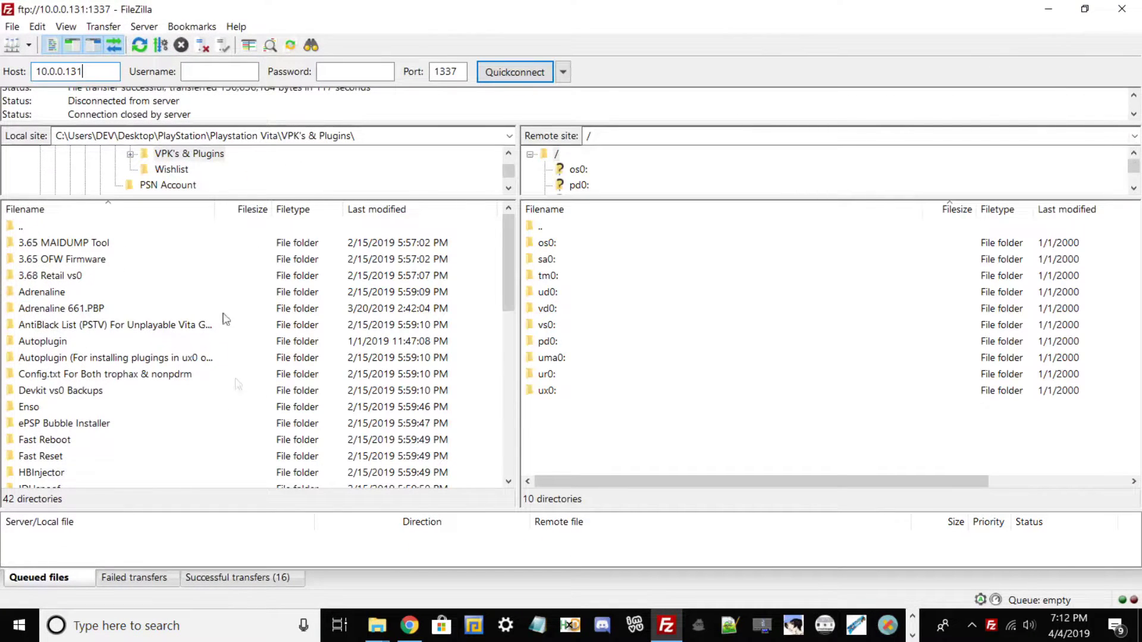
Enlarge FileZilla's transfer queue and review the successful and failed transfers
{"action": "left_click_drag", "start_coordinate": [325, 510], "coordinate": [324, 415]}
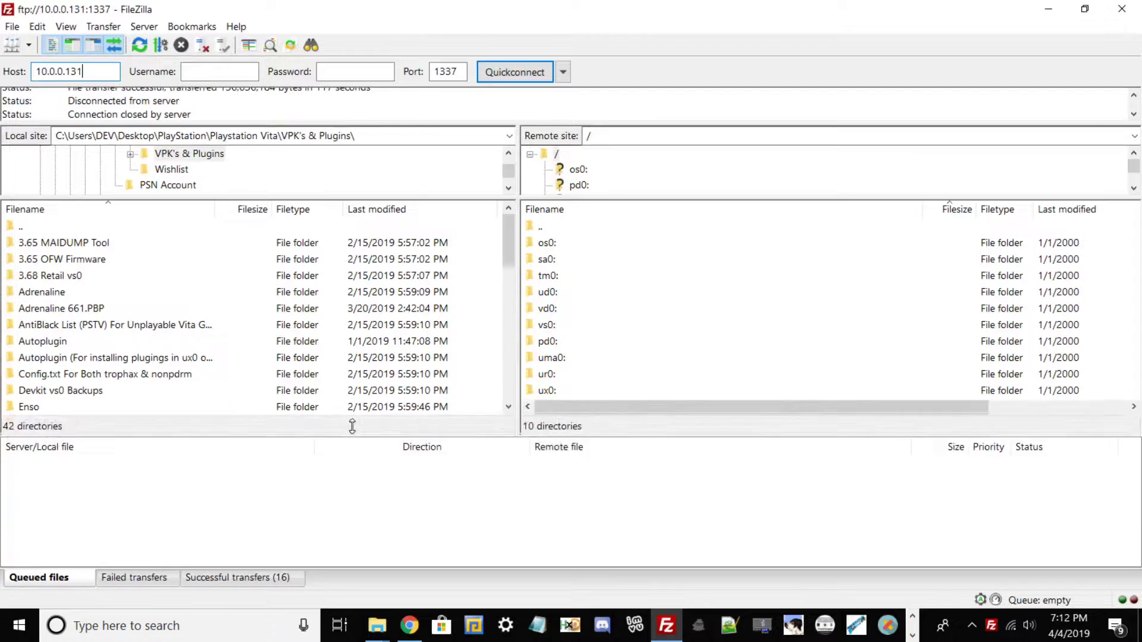
{"action": "left_click", "coordinate": [233, 578]}
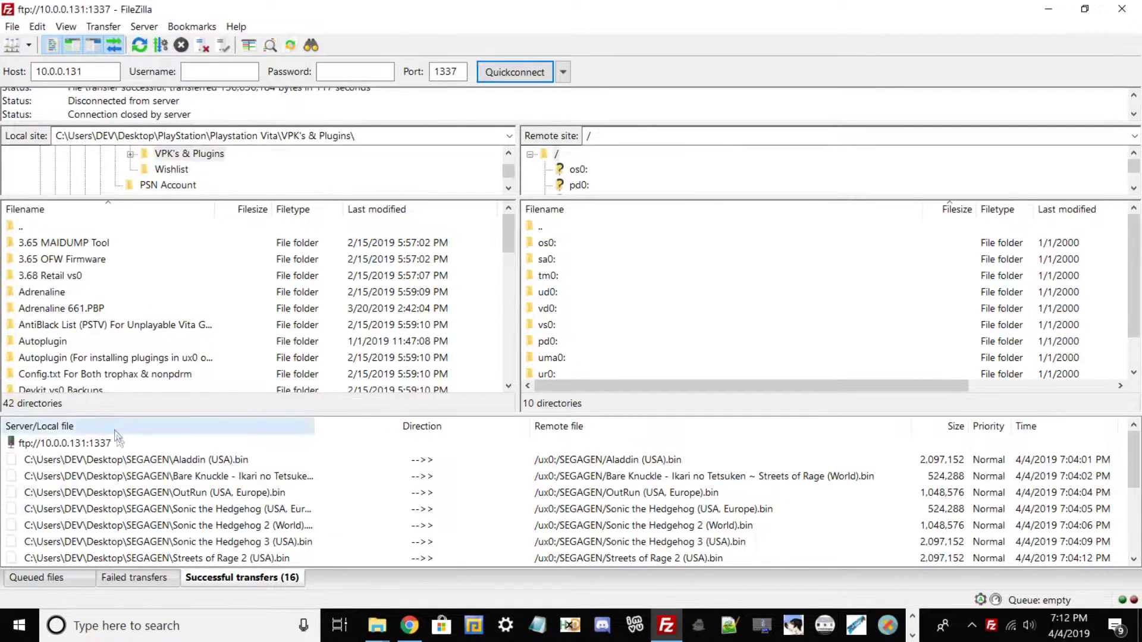
{"action": "scroll", "coordinate": [119, 440], "scroll_direction": "down", "scroll_amount": 2}
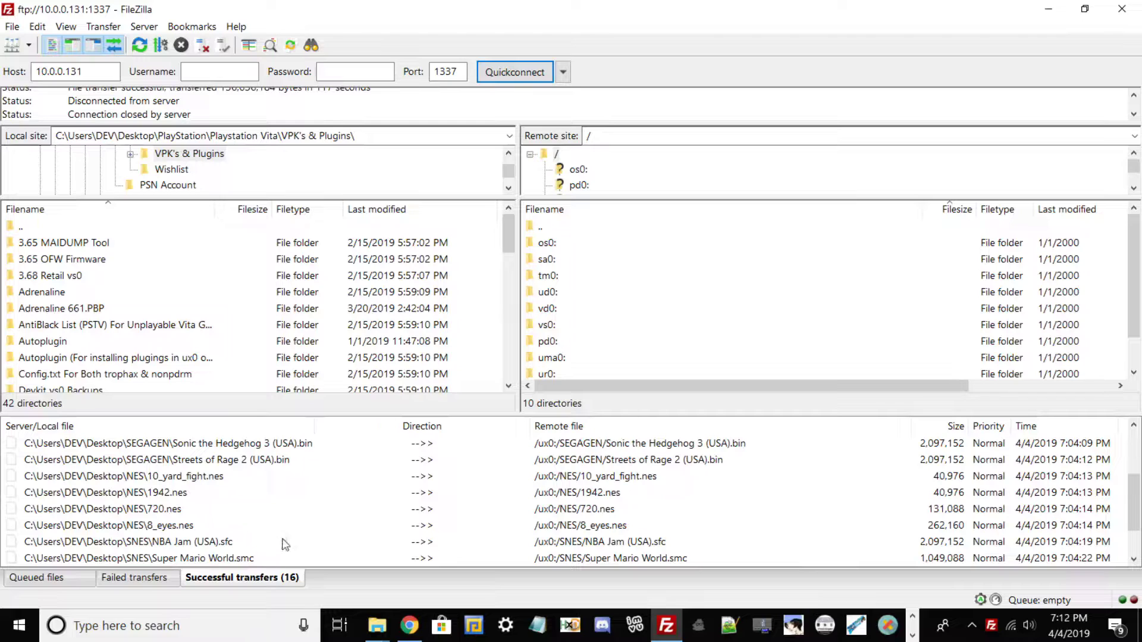
{"action": "scroll", "coordinate": [286, 544], "scroll_direction": "down", "scroll_amount": 1}
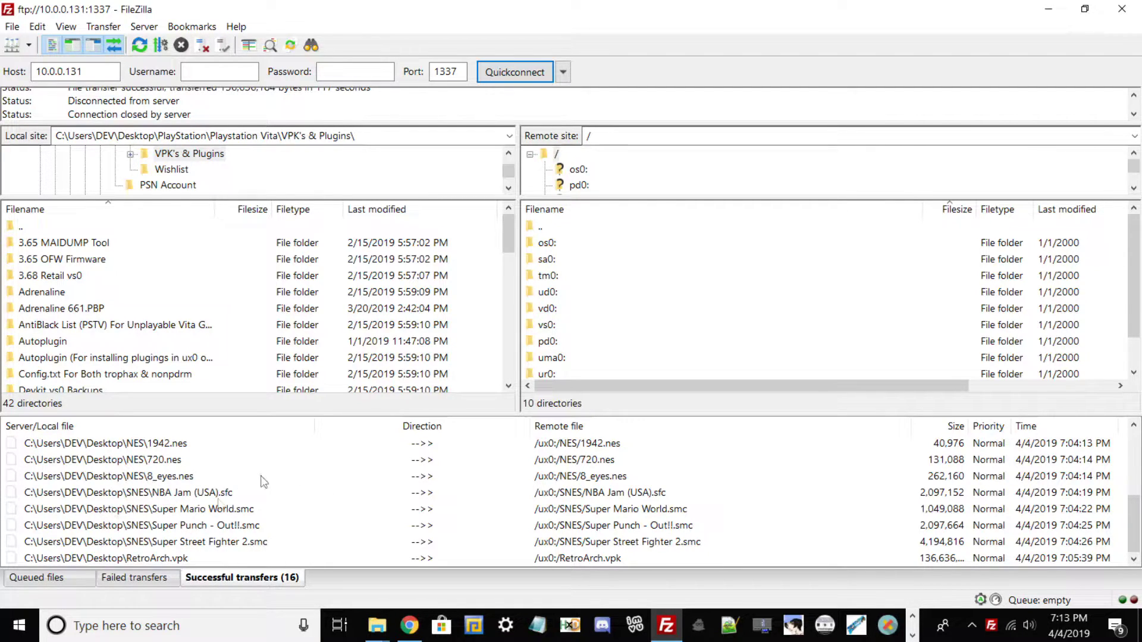
{"action": "left_click", "coordinate": [152, 581]}
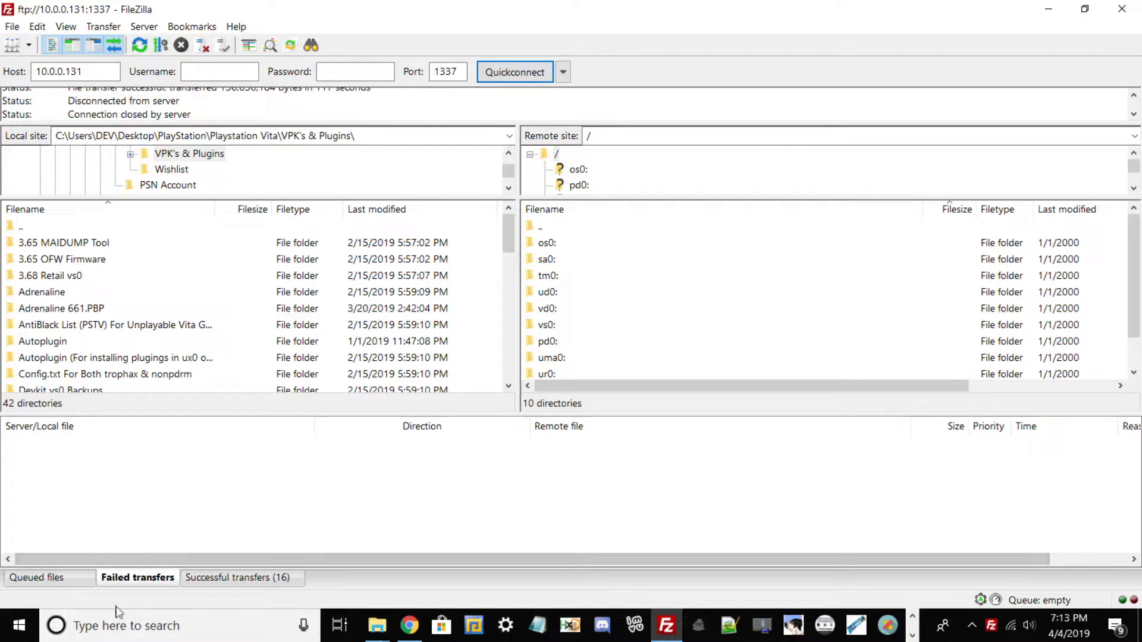
Minimize FileZilla, switch to the PS Vita's screen and disconnect VitaShell's FTP server
{"action": "left_click", "coordinate": [1046, 7]}
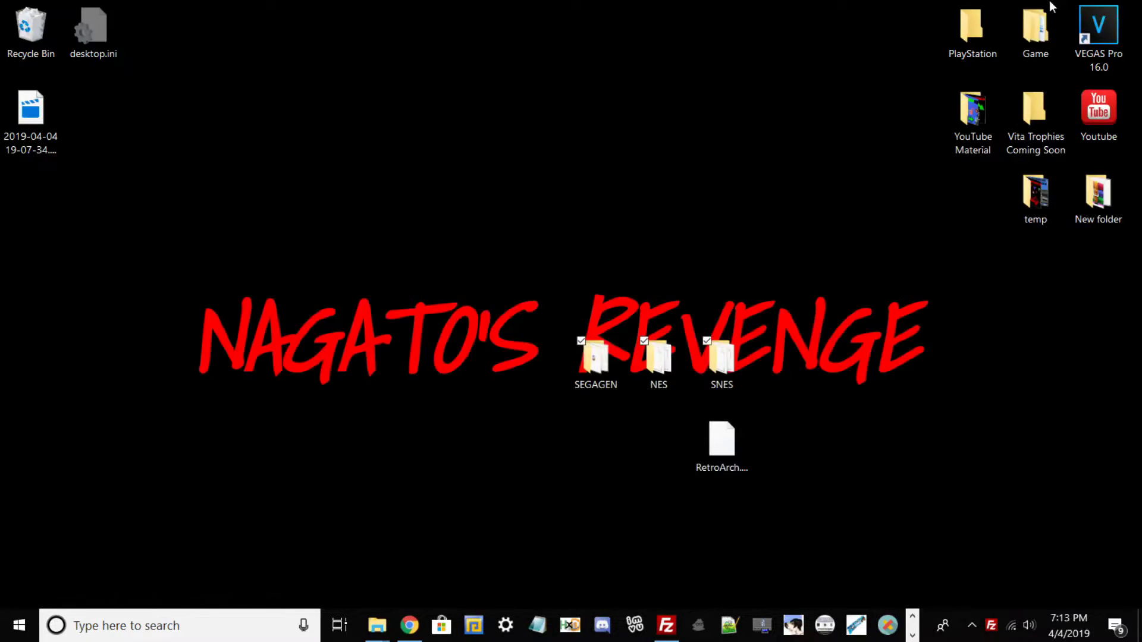
{"action": "left_click", "coordinate": [914, 635]}
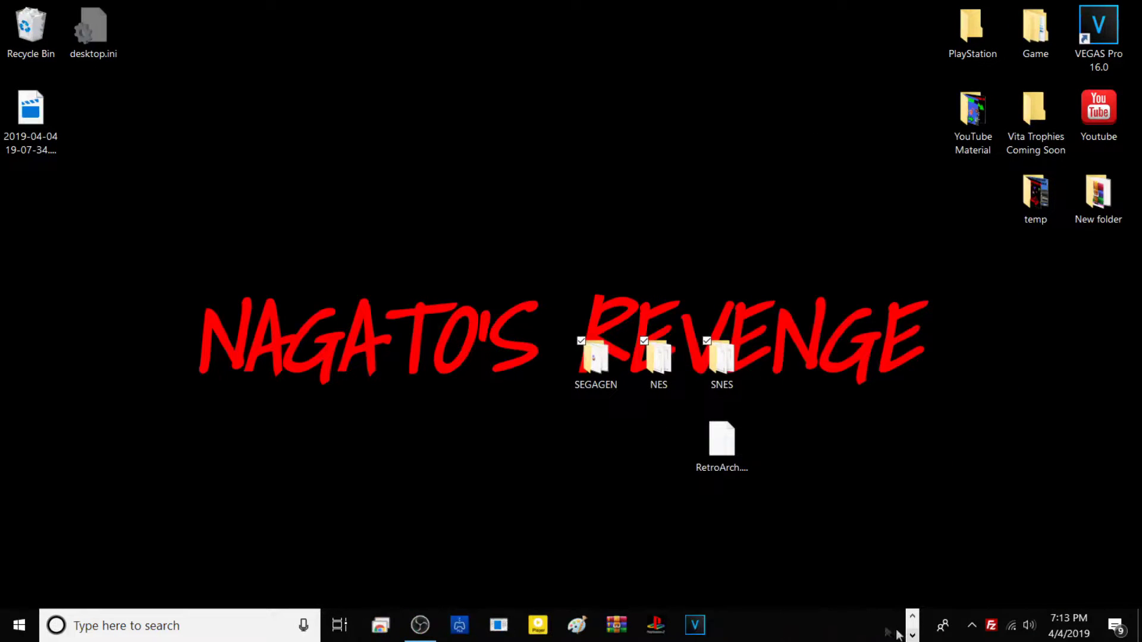
{"action": "left_click", "coordinate": [424, 634]}
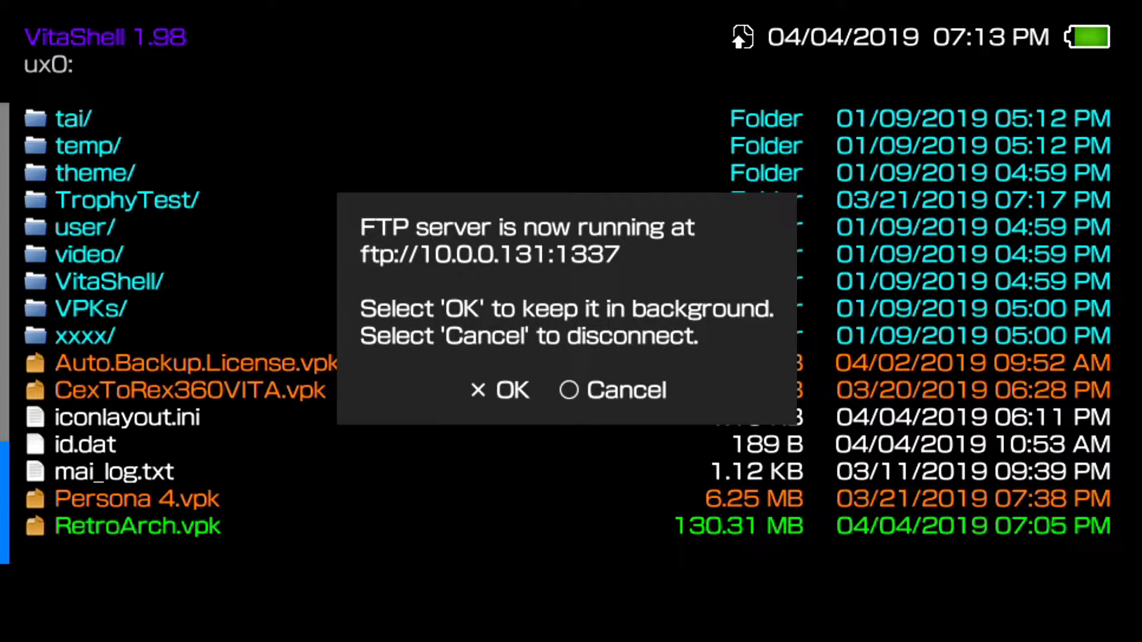
{"action": "key", "text": "Escape"}
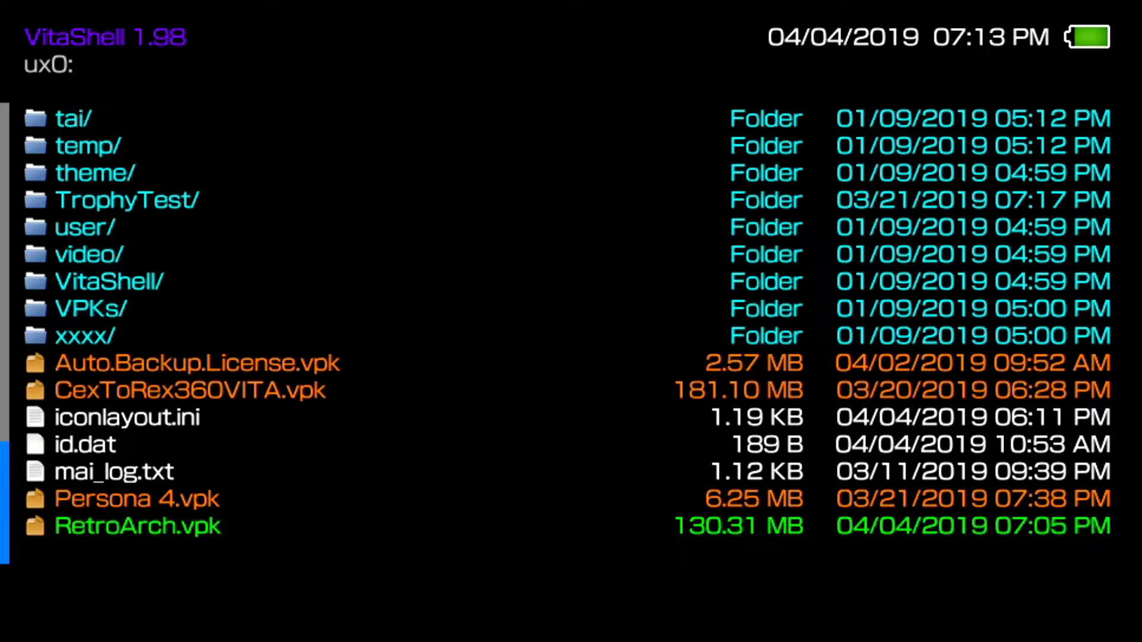
Install the RetroArch.vpk package from ux0: in VitaShell and agree to the installation
{"action": "key", "text": "Up"}
{"action": "key", "text": "Up"}
{"action": "key", "text": "Up"}
{"action": "key", "text": "Up"}
{"action": "key", "text": "Up"}
{"action": "key", "text": "Up"}
{"action": "key", "text": "Up"}
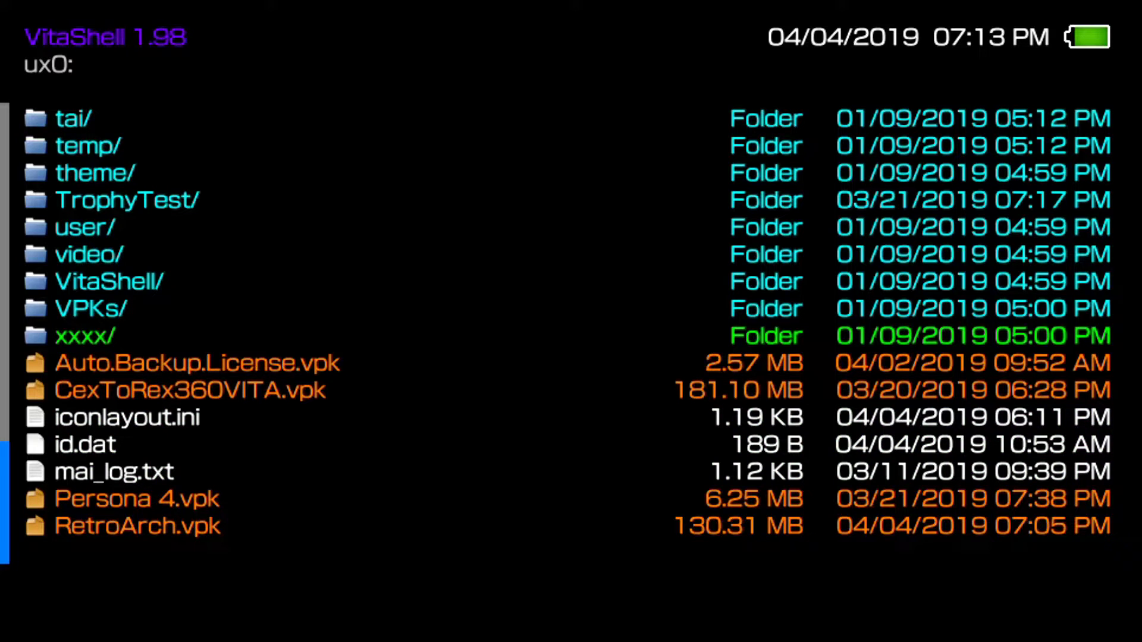
{"action": "key", "text": "Down"}
{"action": "key", "text": "Down"}
{"action": "key", "text": "Down"}
{"action": "key", "text": "Down"}
{"action": "key", "text": "Down"}
{"action": "key", "text": "Down"}
{"action": "key", "text": "Down"}
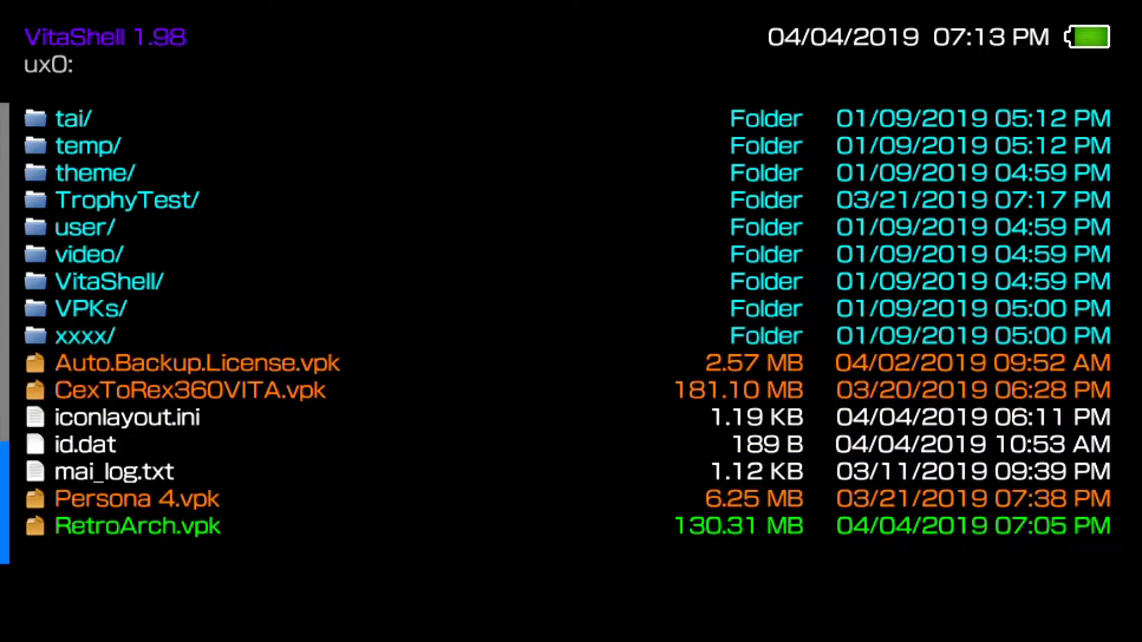
{"action": "key", "text": "Return"}
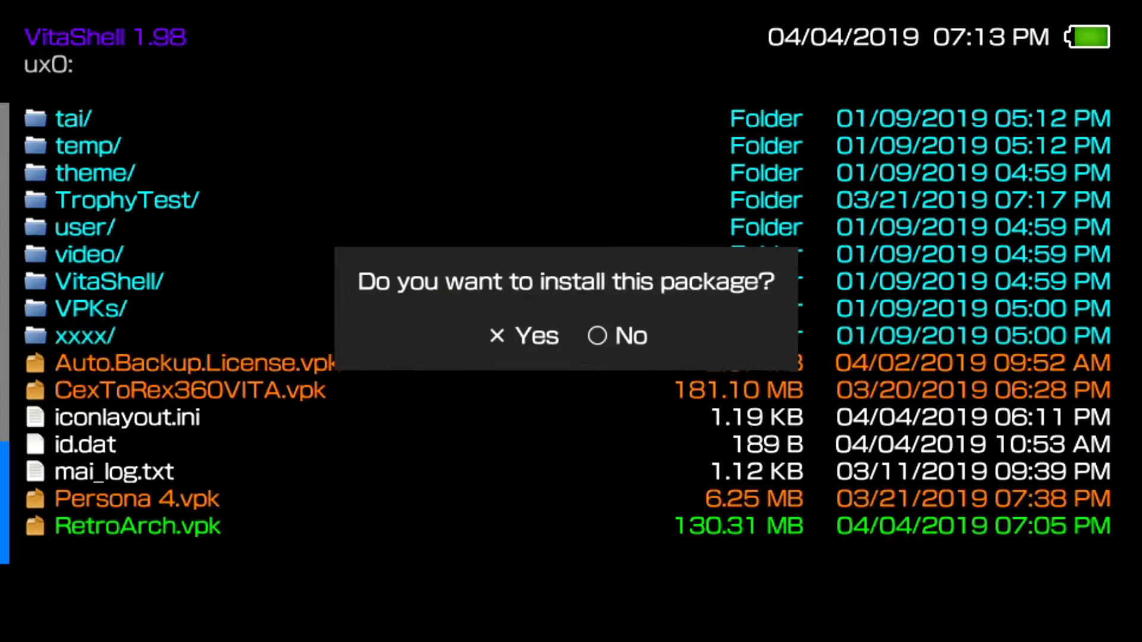
{"action": "key", "text": "Return"}
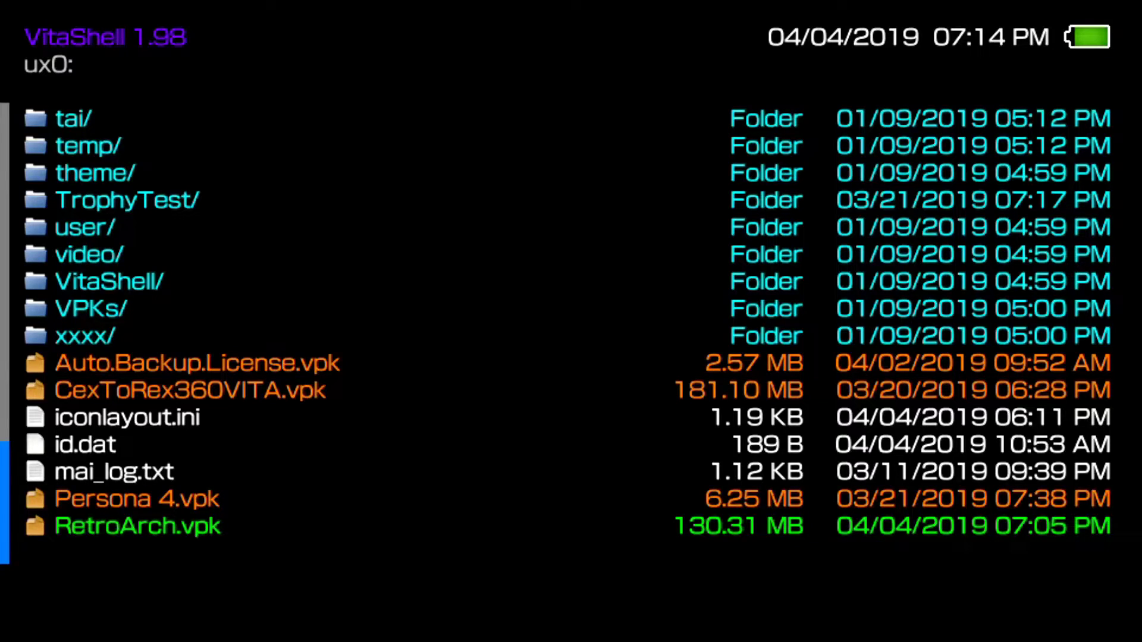
Open the NES folder in ux0:, look over its transferred game files and return to ux0:
{"action": "key", "text": "Up"}
{"action": "key", "text": "Up"}
{"action": "key", "text": "Up"}
{"action": "key", "text": "Up"}
{"action": "key", "text": "Up"}
{"action": "key", "text": "Up"}
{"action": "key", "text": "Up"}
{"action": "key", "text": "Up"}
{"action": "key", "text": "Up"}
{"action": "key", "text": "Up"}
{"action": "key", "text": "Up"}
{"action": "key", "text": "Up"}
{"action": "key", "text": "Up"}
{"action": "key", "text": "Up"}
{"action": "key", "text": "Up"}
{"action": "key", "text": "Up"}
{"action": "key", "text": "Up"}
{"action": "key", "text": "Up"}
{"action": "key", "text": "Up"}
{"action": "key", "text": "Up"}
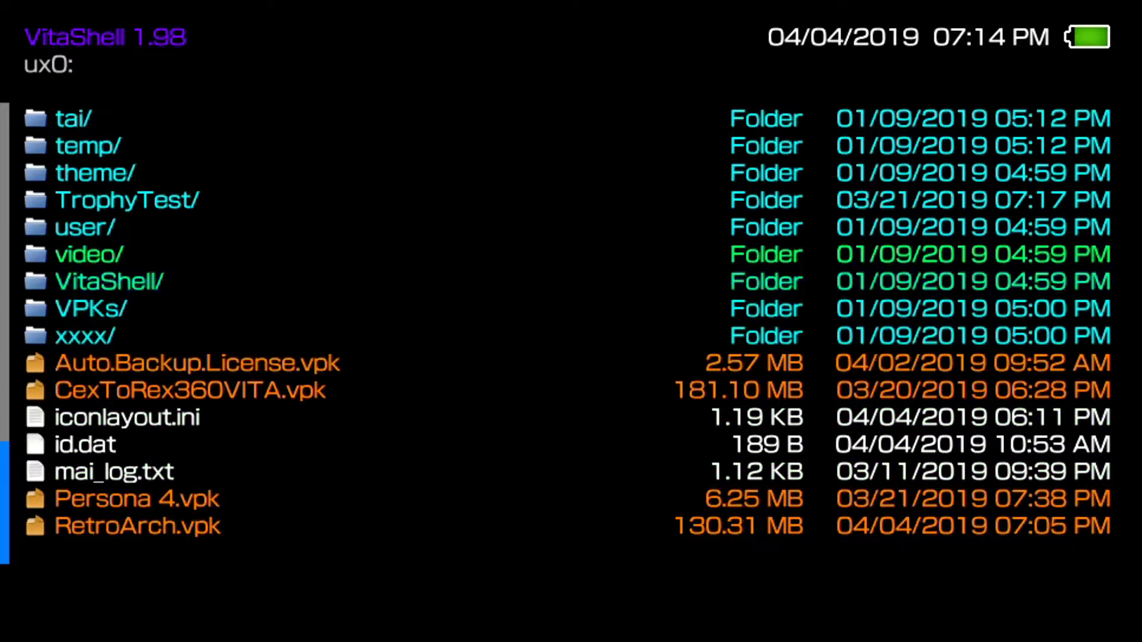
{"action": "key", "text": "Up"}
{"action": "key", "text": "Up"}
{"action": "key", "text": "Up"}
{"action": "key", "text": "Up"}
{"action": "key", "text": "Up"}
{"action": "key", "text": "Up"}
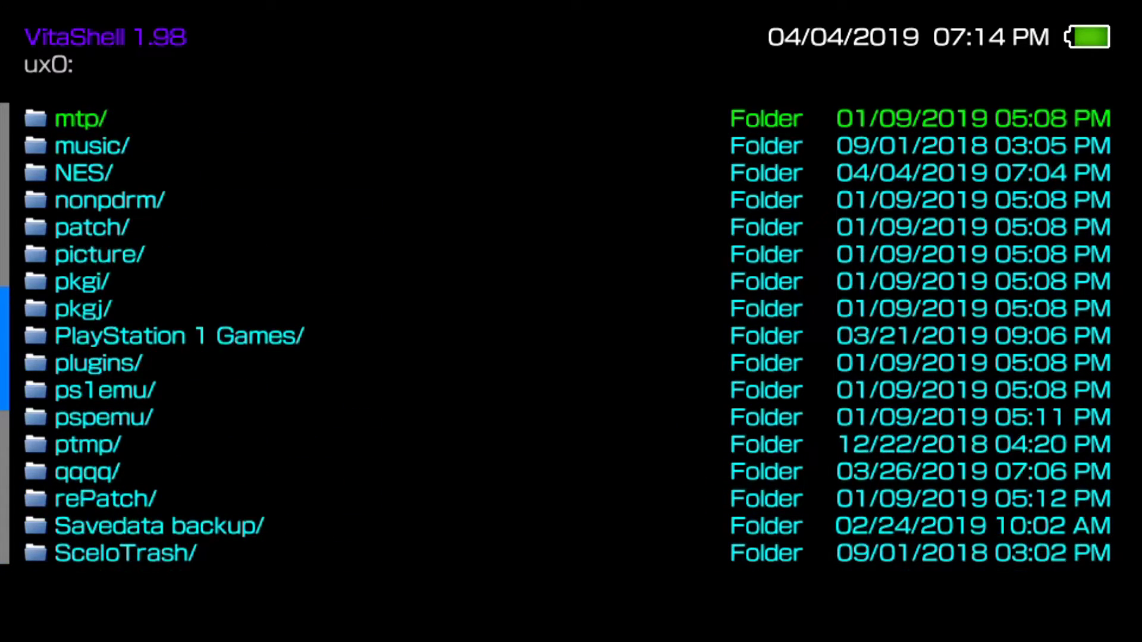
{"action": "key", "text": "Down"}
{"action": "key", "text": "Down"}
{"action": "key", "text": "Down"}
{"action": "key", "text": "Return"}
{"action": "key", "text": "Down"}
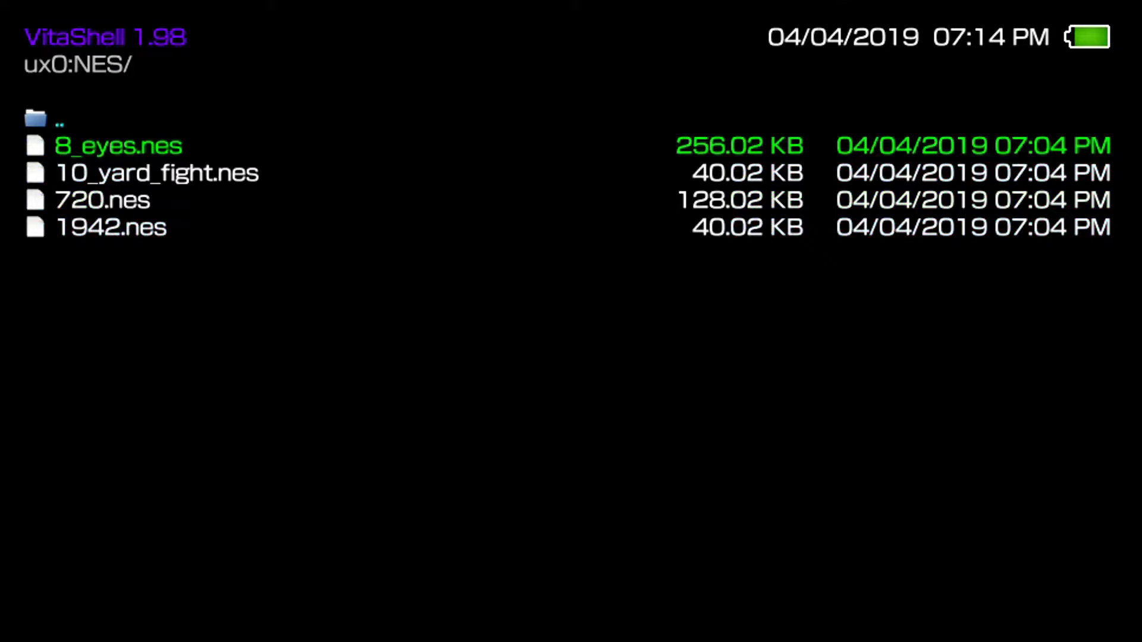
{"action": "key", "text": "Down"}
{"action": "key", "text": "Down"}
{"action": "key", "text": "Down"}
{"action": "key", "text": "Escape"}
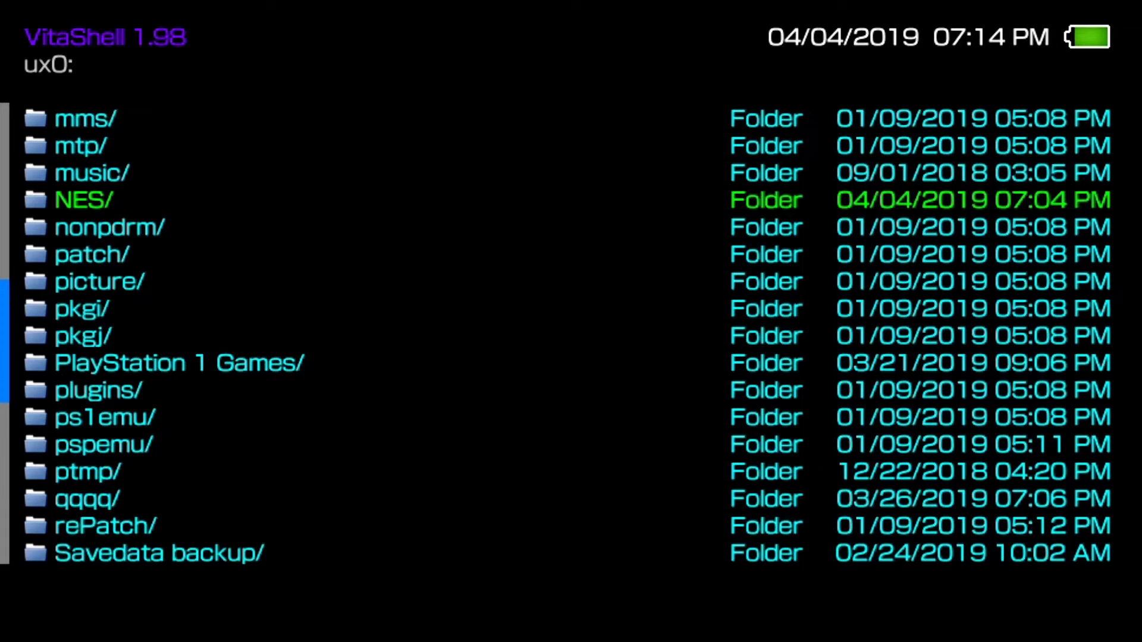
Open the SEGAGEN folder in ux0:, look over its transferred game files and return to ux0:
{"action": "key", "text": "Down"}
{"action": "key", "text": "Down"}
{"action": "key", "text": "Down"}
{"action": "key", "text": "Down"}
{"action": "key", "text": "Down"}
{"action": "key", "text": "Down"}
{"action": "key", "text": "Down"}
{"action": "key", "text": "Down"}
{"action": "key", "text": "Down"}
{"action": "key", "text": "Down"}
{"action": "key", "text": "Down"}
{"action": "key", "text": "Down"}
{"action": "key", "text": "Down"}
{"action": "key", "text": "Down"}
{"action": "key", "text": "Down"}
{"action": "key", "text": "Return"}
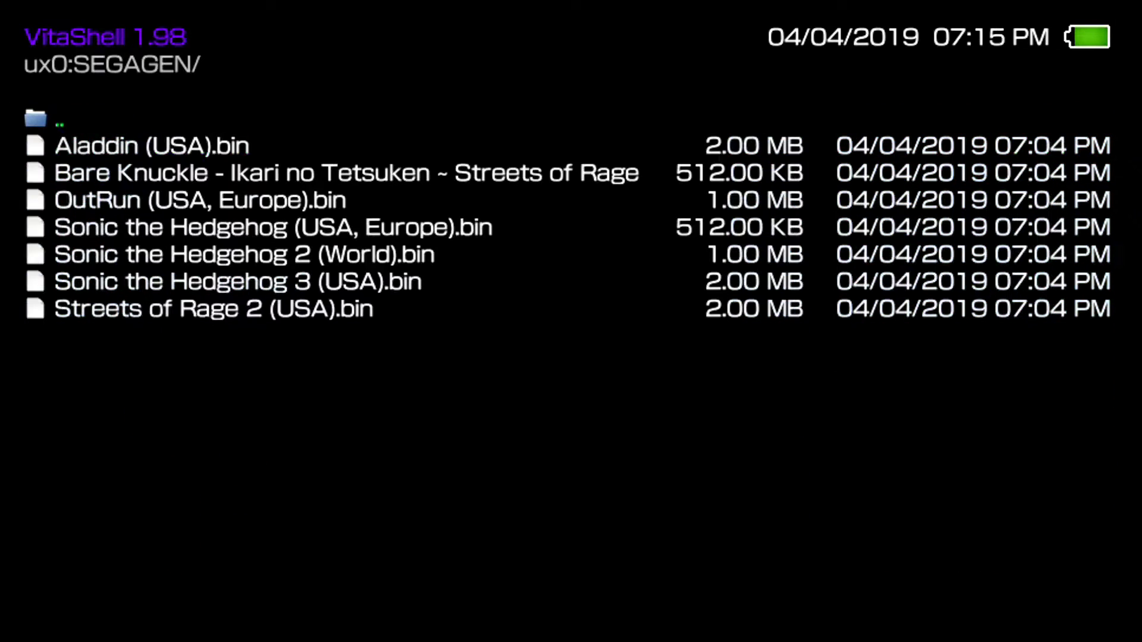
{"action": "key", "text": "Down"}
{"action": "key", "text": "Down"}
{"action": "key", "text": "Down"}
{"action": "key", "text": "Down"}
{"action": "key", "text": "Escape"}
Check the transferred game files in the SNES folder in ux0: and leave the folder
{"action": "key", "text": "Down"}
{"action": "key", "text": "Return"}
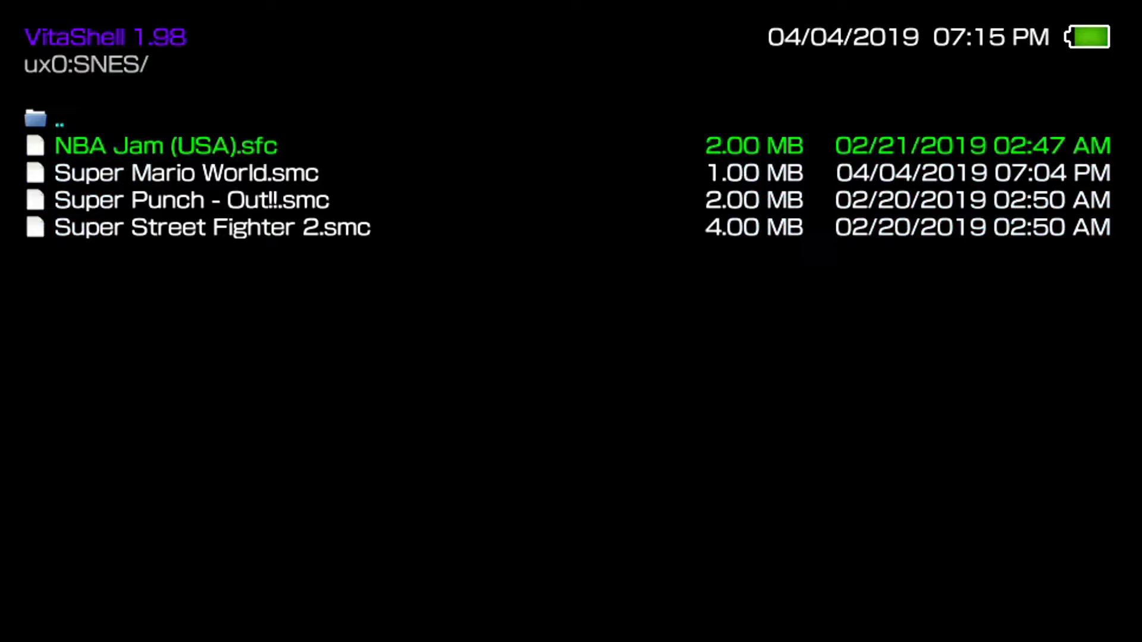
{"action": "key", "text": "Escape"}
Return to the PS Vita's home screen and launch RetroArch from its bubble
{"action": "key", "text": "super"}
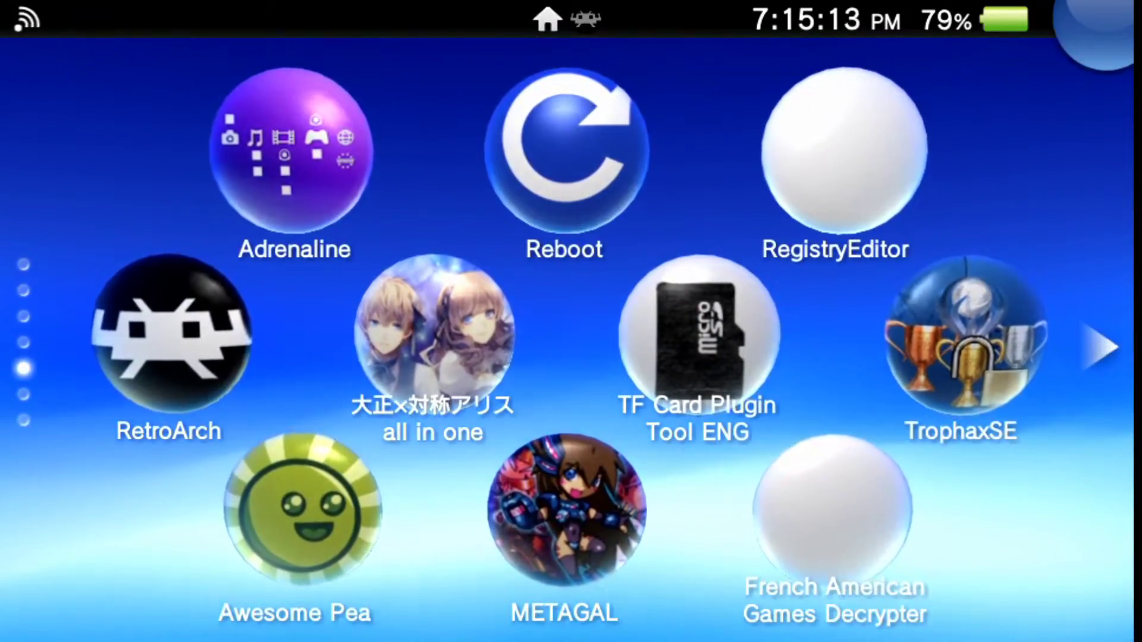
{"action": "key", "text": "Return"}
{"action": "key", "text": "Return"}
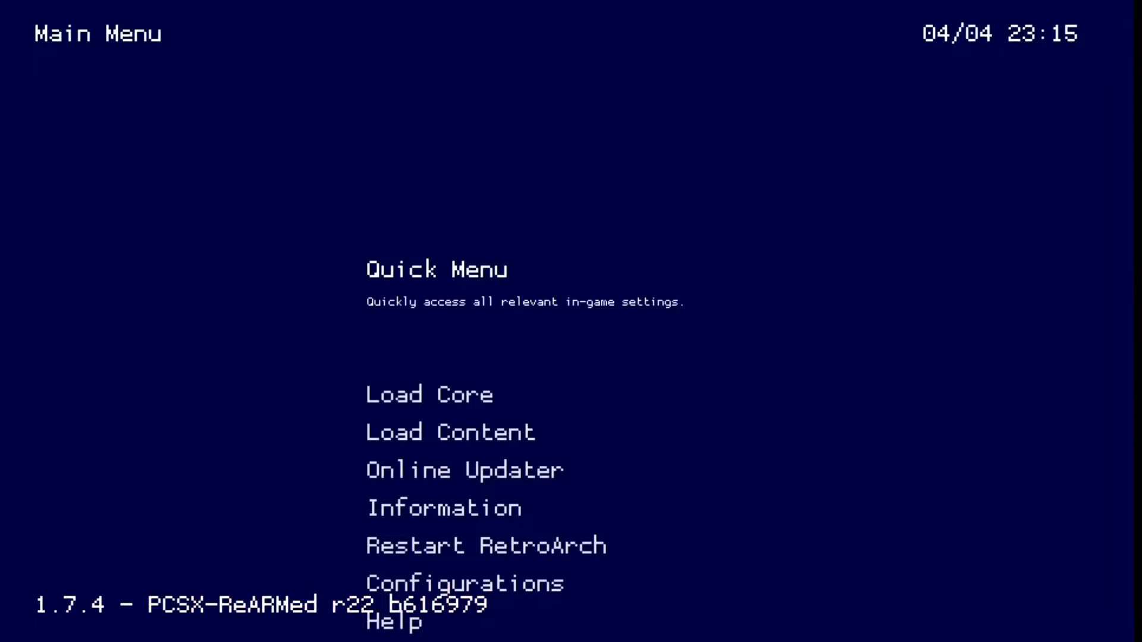
Open the Load Core list from RetroArch's main menu
{"action": "key", "text": "Down"}
{"action": "key", "text": "Up"}
{"action": "key", "text": "Up"}
{"action": "key", "text": "Down"}
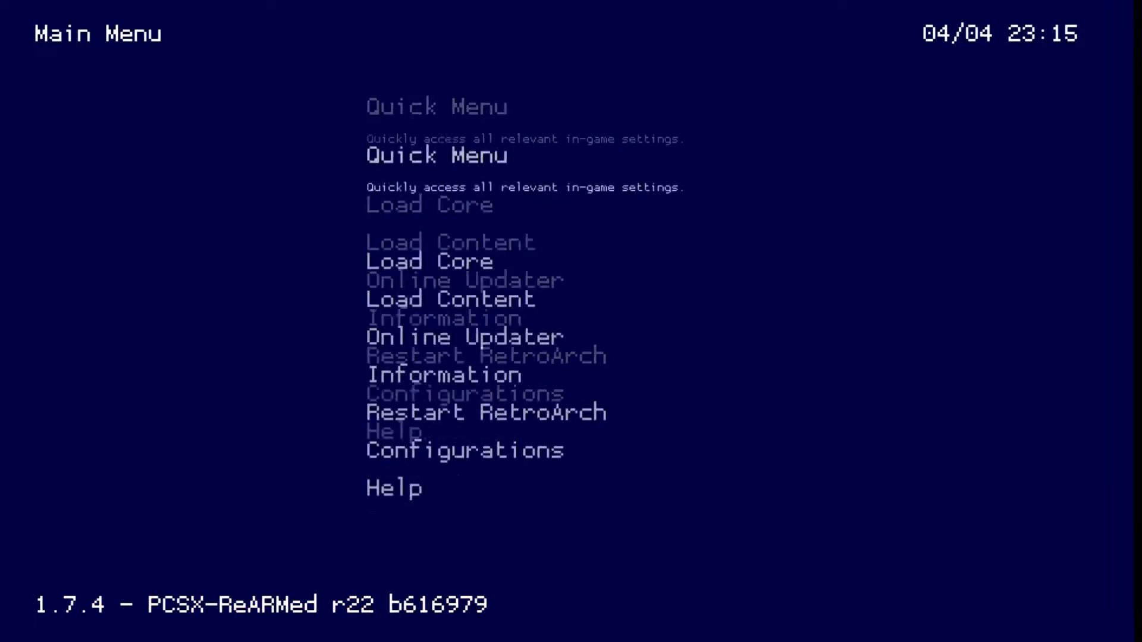
{"action": "key", "text": "Down"}
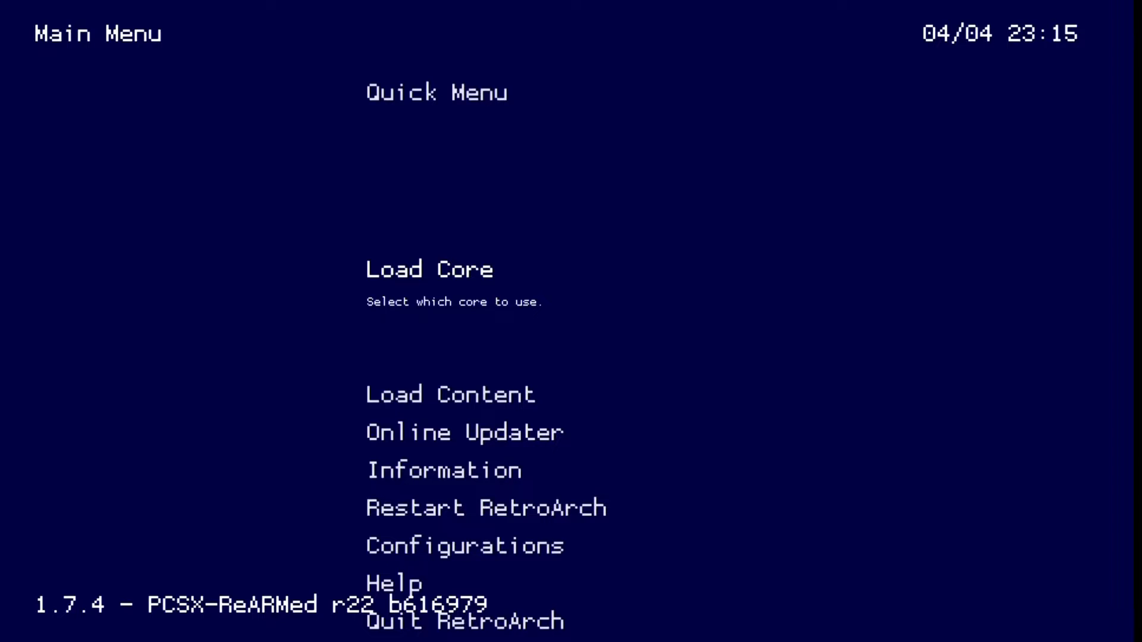
{"action": "key", "text": "Down"}
{"action": "key", "text": "Up"}
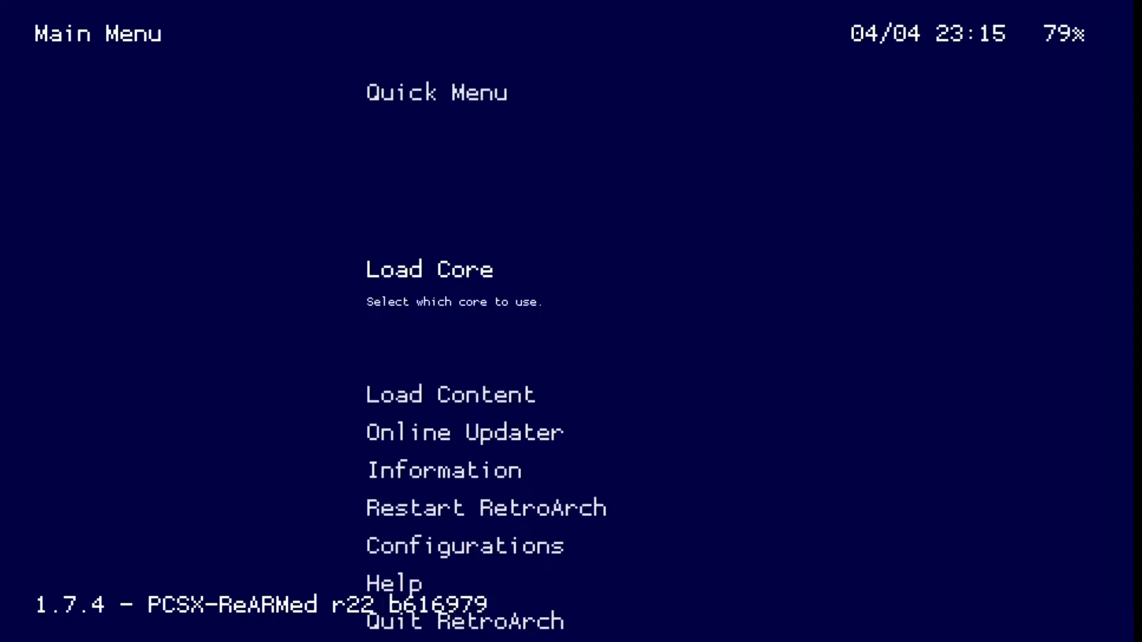
{"action": "key", "text": "Return"}
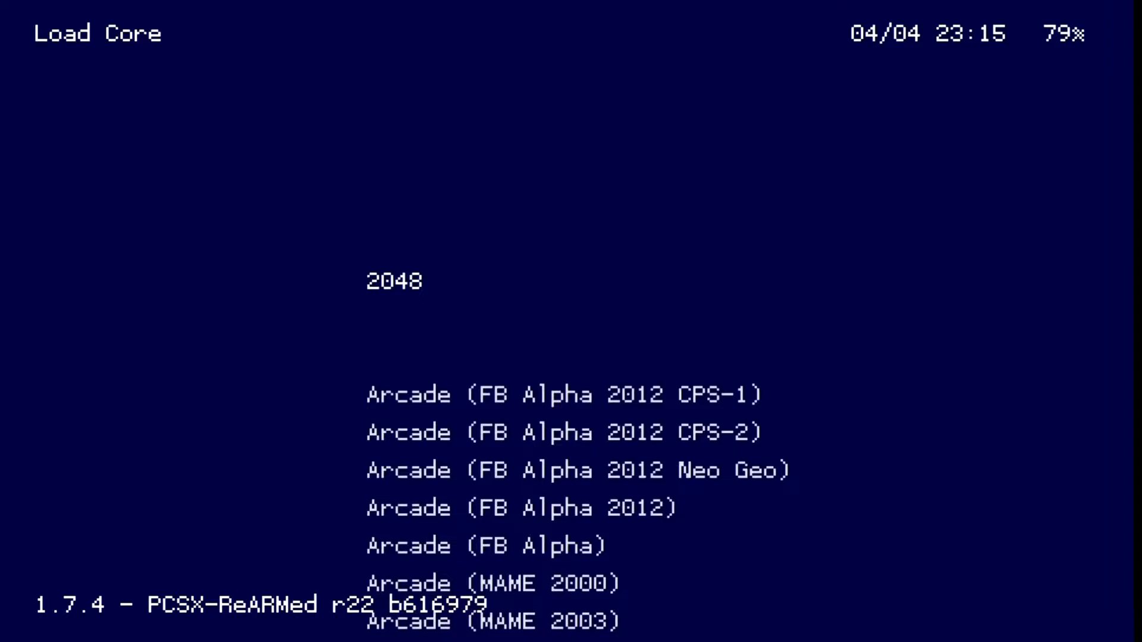
Look through the available emulator cores, from 2048 and the arcade cores down to Sony - PlayStation (PCSX ReARMed)
{"action": "key", "text": "Down"}
{"action": "key", "text": "Down"}
{"action": "key", "text": "Down"}
{"action": "key", "text": "Down"}
{"action": "key", "text": "Down"}
{"action": "key", "text": "Down"}
{"action": "key", "text": "Down"}
{"action": "key", "text": "Down"}
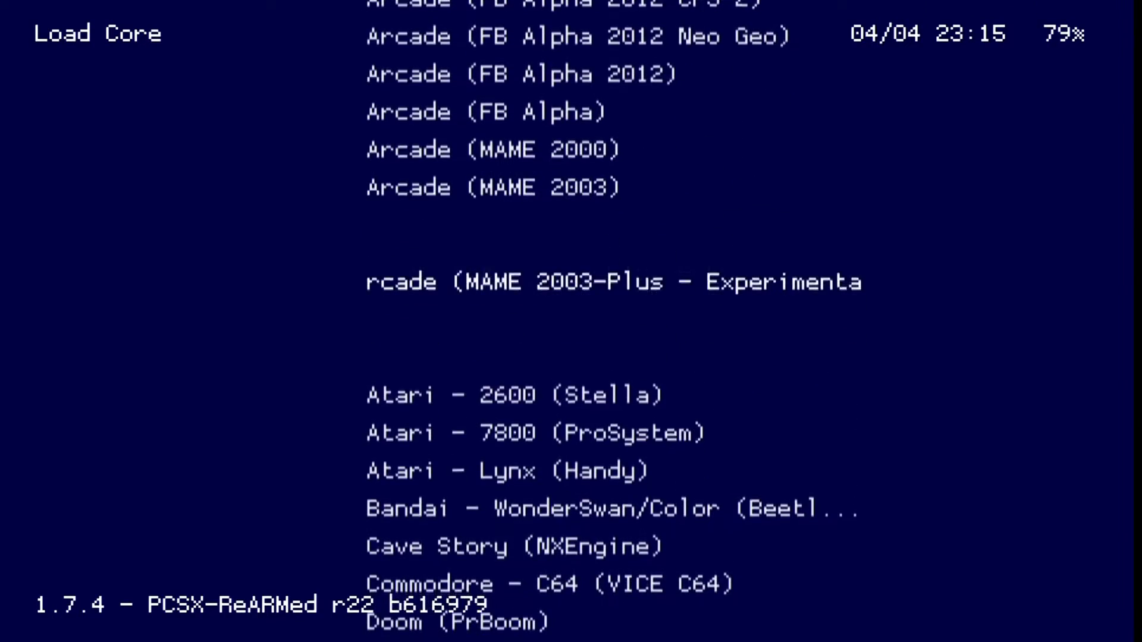
{"action": "key", "text": "Down"}
{"action": "key", "text": "Down"}
{"action": "key", "text": "Down"}
{"action": "key", "text": "Down"}
{"action": "key", "text": "Down"}
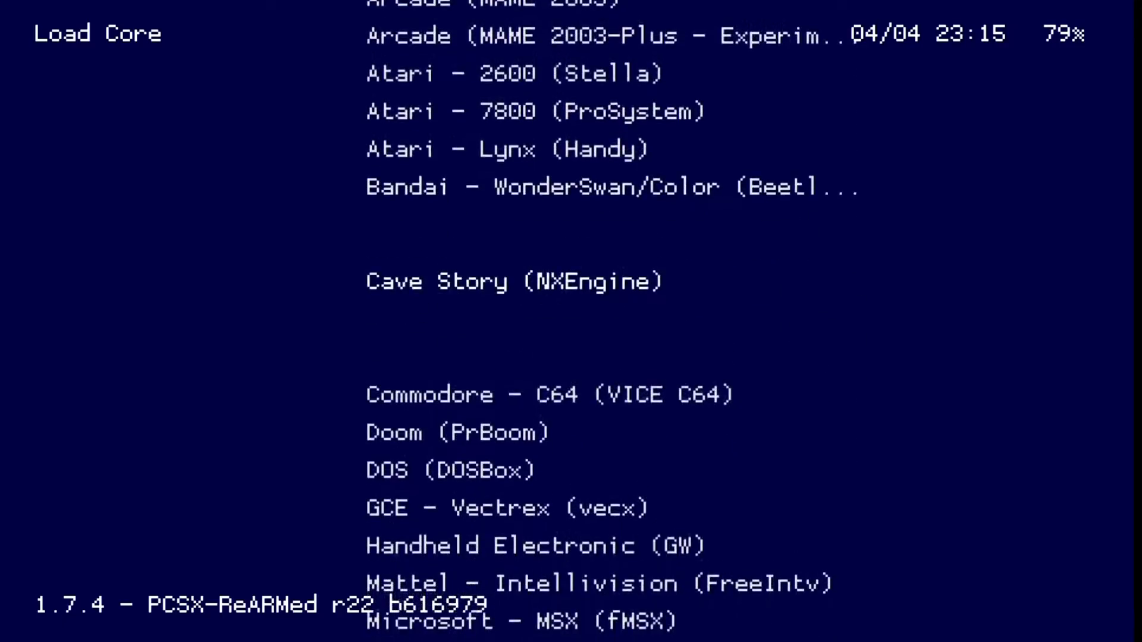
{"action": "key", "text": "Down"}
{"action": "key", "text": "Down"}
{"action": "key", "text": "Down"}
{"action": "key", "text": "Down"}
{"action": "key", "text": "Down"}
{"action": "key", "text": "Down"}
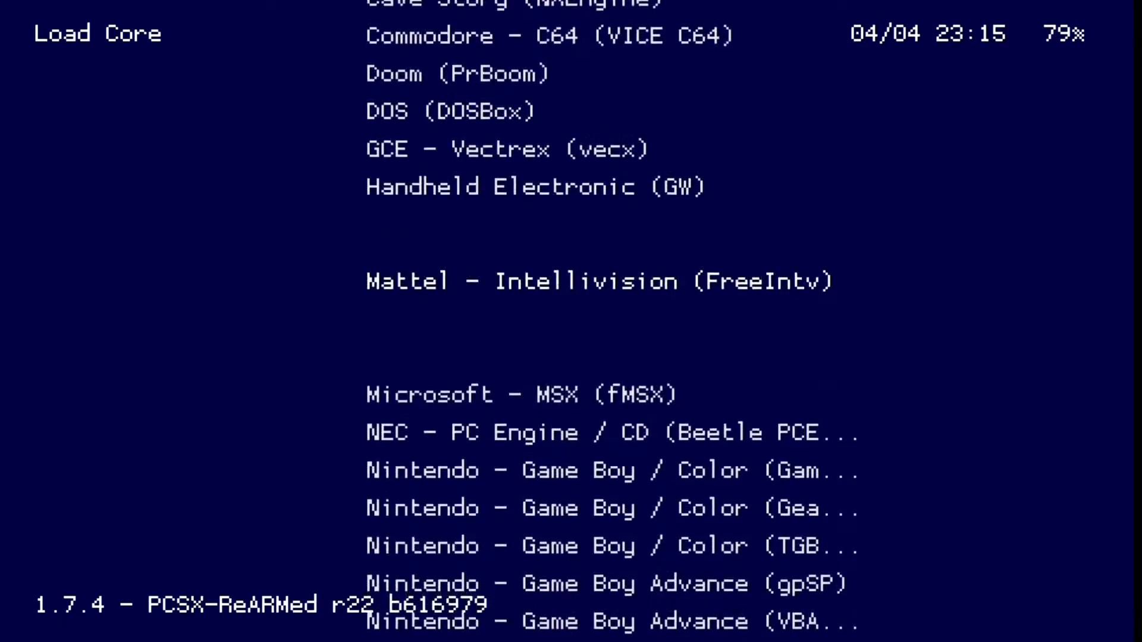
{"action": "key", "text": "Down"}
{"action": "key", "text": "Down"}
{"action": "key", "text": "Down"}
{"action": "key", "text": "Down"}
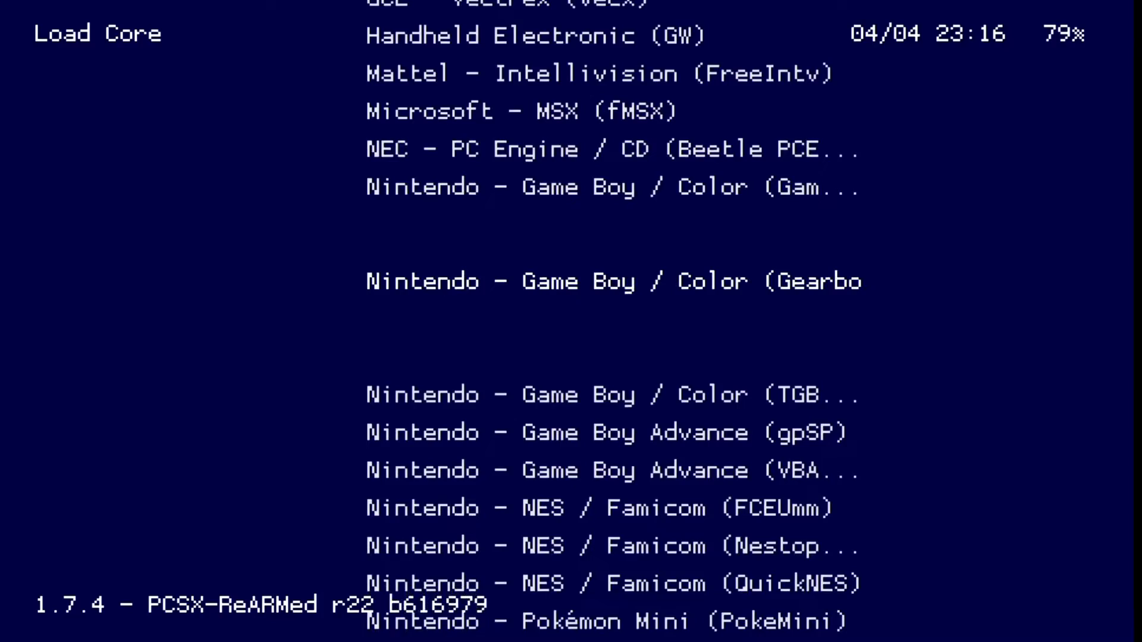
{"action": "key", "text": "Down"}
{"action": "key", "text": "Down"}
{"action": "key", "text": "Down"}
{"action": "key", "text": "Down"}
{"action": "key", "text": "Down"}
{"action": "key", "text": "Down"}
{"action": "key", "text": "Down"}
{"action": "key", "text": "Down"}
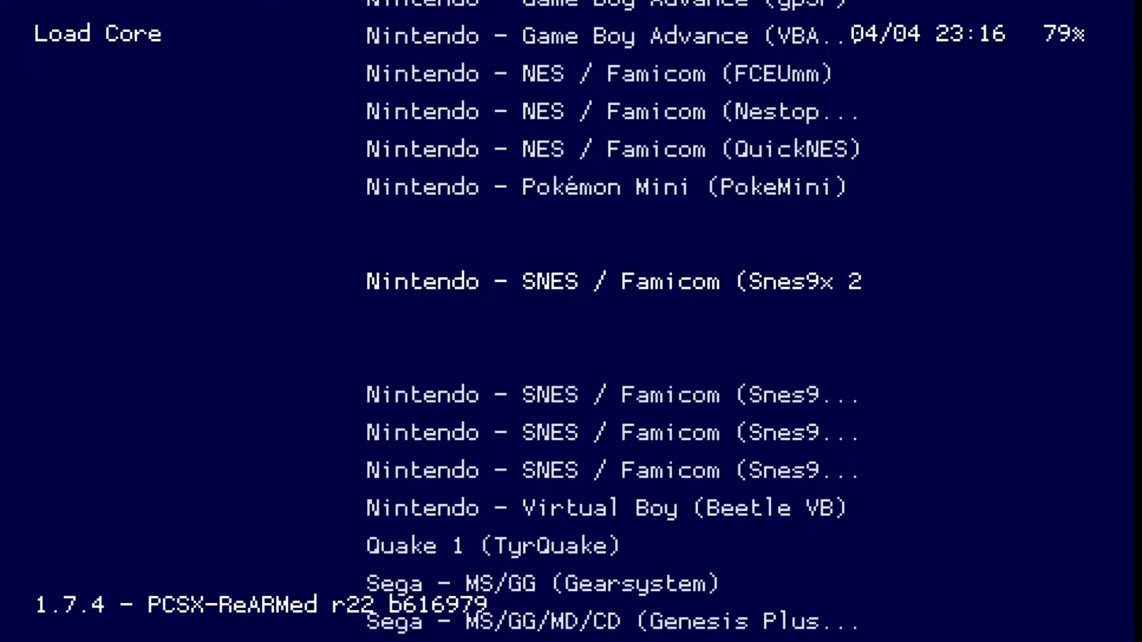
{"action": "key", "text": "Down"}
{"action": "key", "text": "Down"}
{"action": "key", "text": "Down"}
{"action": "key", "text": "Down"}
{"action": "key", "text": "Down"}
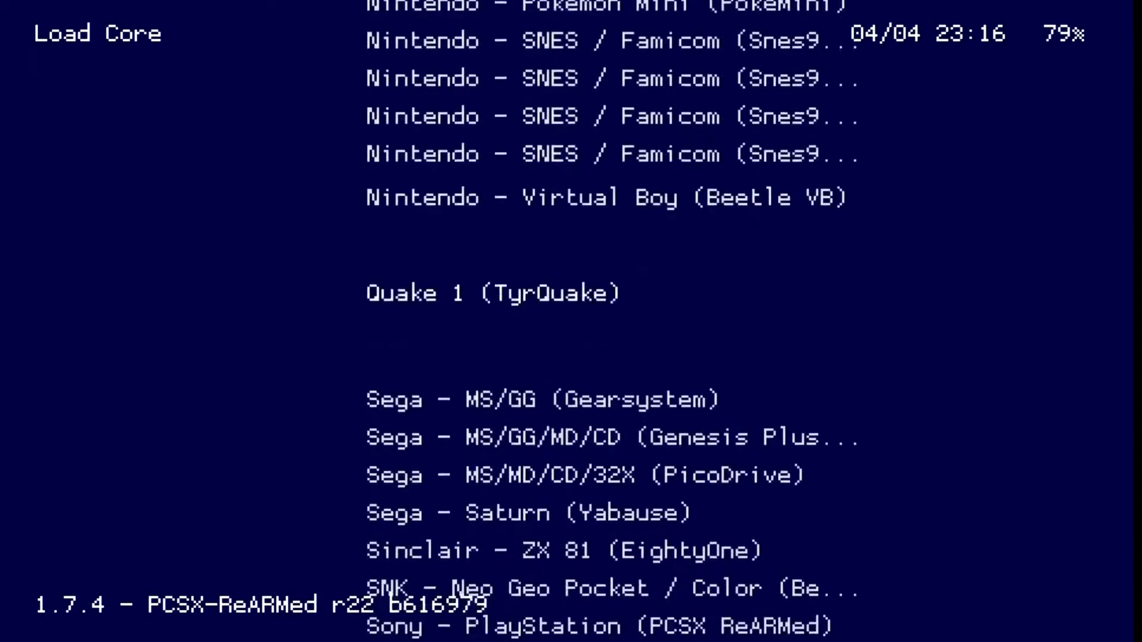
{"action": "key", "text": "Down"}
{"action": "key", "text": "Down"}
{"action": "key", "text": "Down"}
{"action": "key", "text": "Down"}
{"action": "key", "text": "Down"}
{"action": "key", "text": "Down"}
{"action": "key", "text": "Down"}
{"action": "key", "text": "Down"}
{"action": "key", "text": "Down"}
{"action": "key", "text": "Up"}
{"action": "key", "text": "Up"}
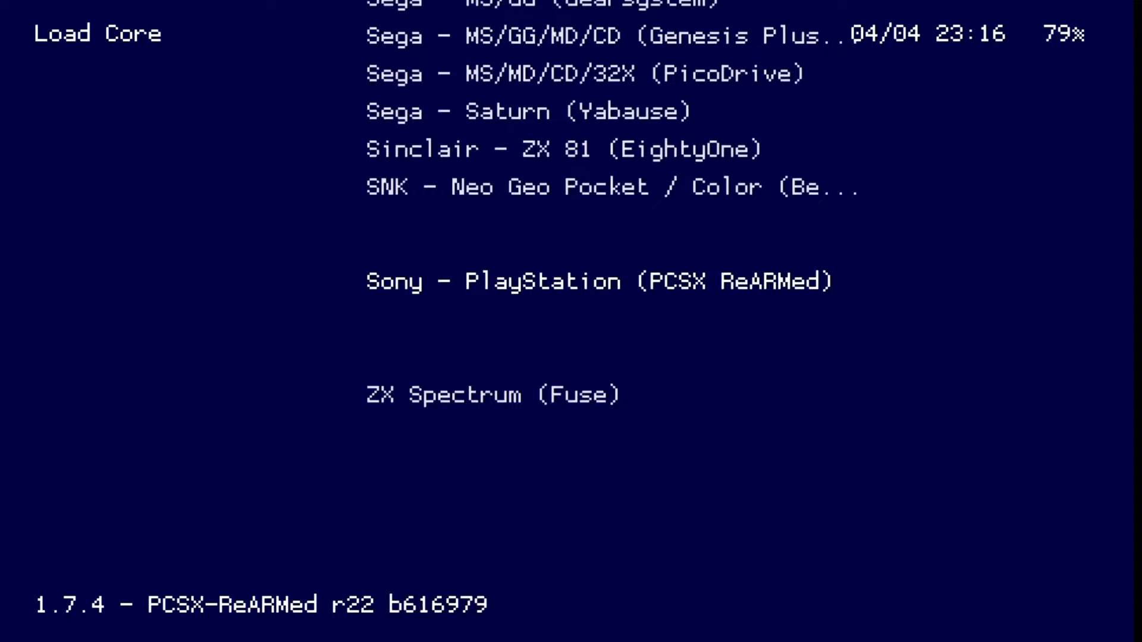
Go back up the core list and load the Nintendo - SNES / Famicom (Snes9x 2002) core
{"action": "key", "text": "Left"}
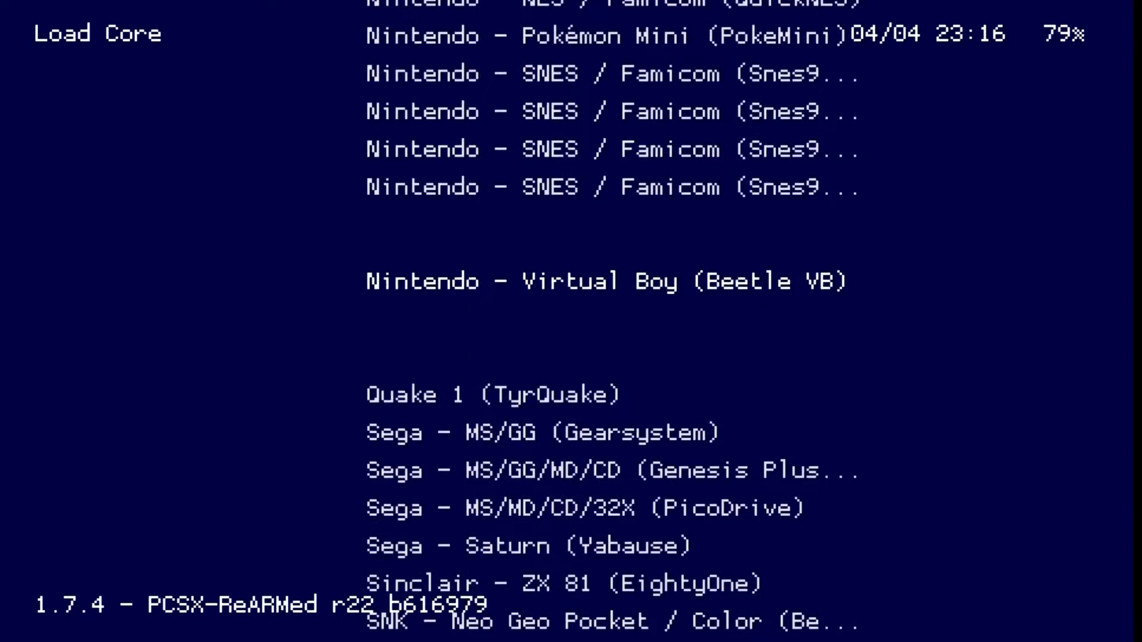
{"action": "key", "text": "Left"}
{"action": "key", "text": "Down"}
{"action": "key", "text": "Down"}
{"action": "key", "text": "Down"}
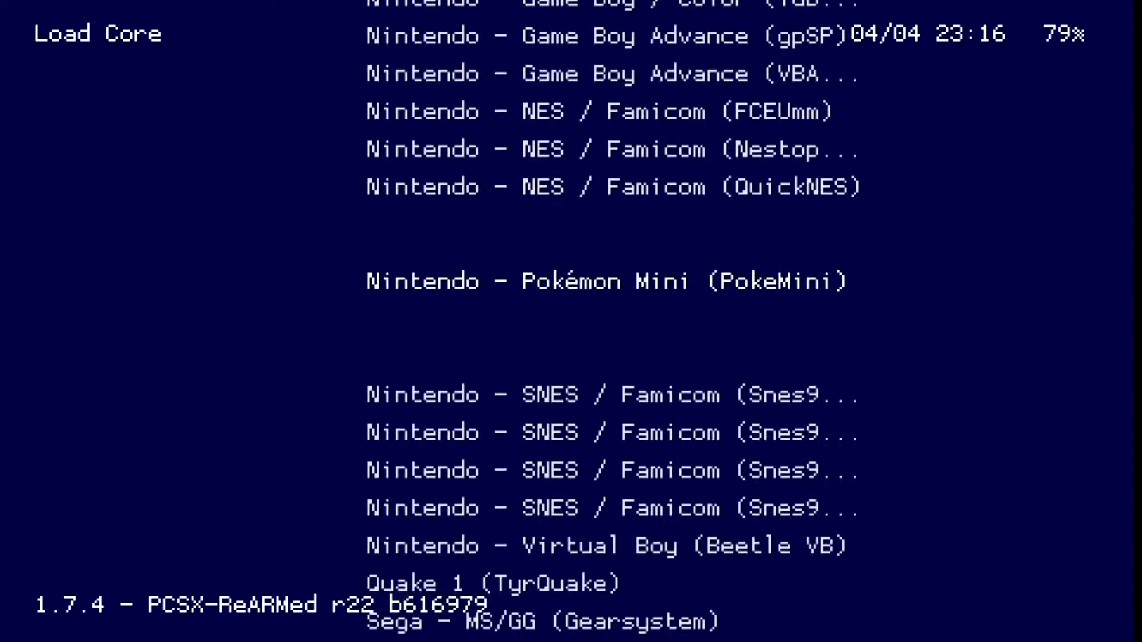
{"action": "key", "text": "Up"}
{"action": "key", "text": "Up"}
{"action": "key", "text": "Up"}
{"action": "key", "text": "Down"}
{"action": "key", "text": "Down"}
{"action": "key", "text": "Down"}
{"action": "key", "text": "Down"}
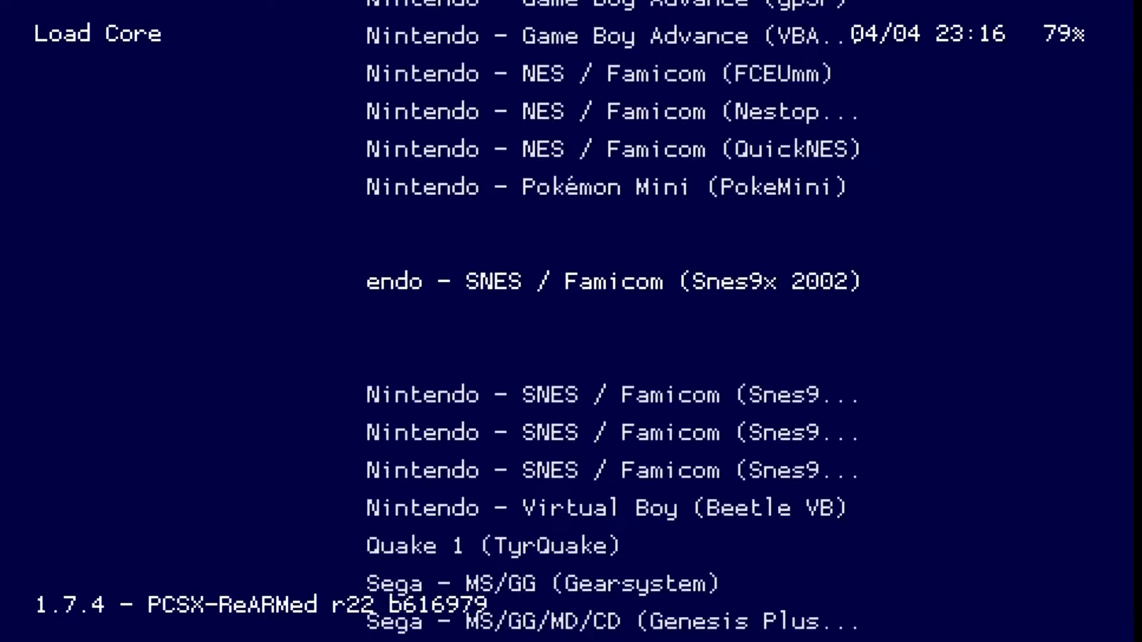
{"action": "key", "text": "Down"}
{"action": "key", "text": "Down"}
{"action": "key", "text": "Down"}
{"action": "key", "text": "Up"}
{"action": "key", "text": "Up"}
{"action": "key", "text": "Up"}
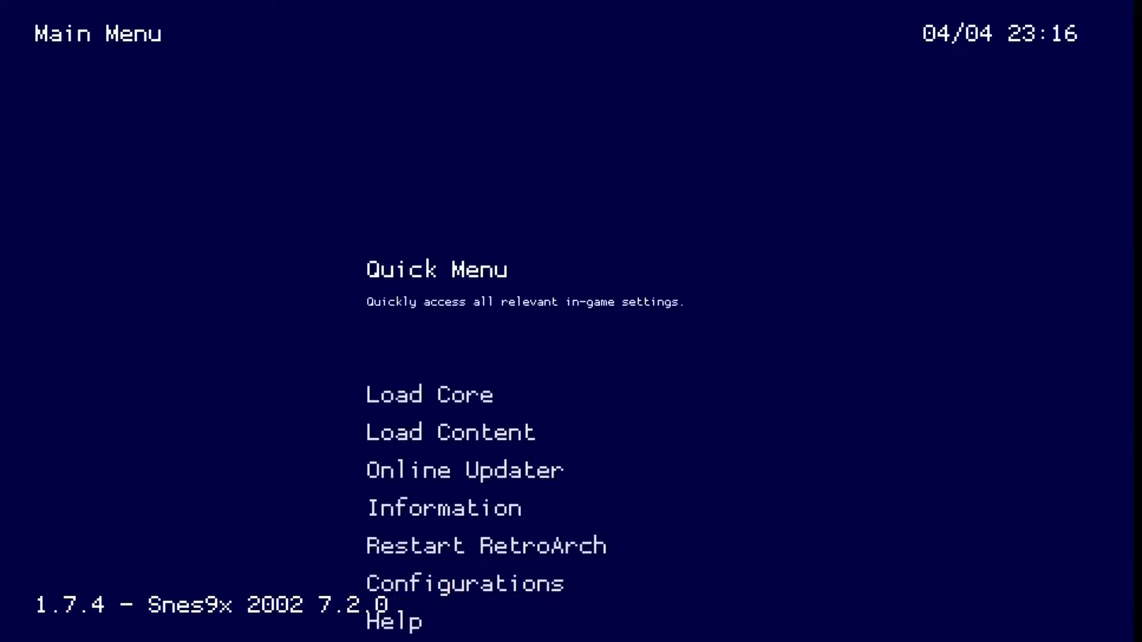
Start loading content for the Snes9x 2002 core and browse to the ux0:/ drive
{"action": "key", "text": "Down"}
{"action": "key", "text": "Down"}
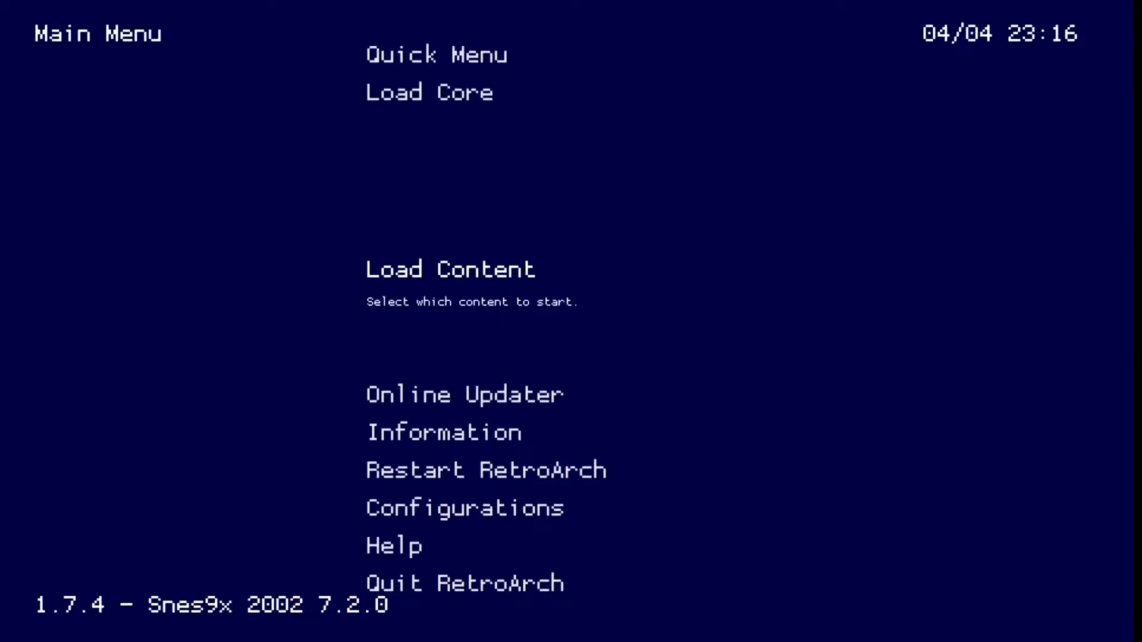
{"action": "key", "text": "Return"}
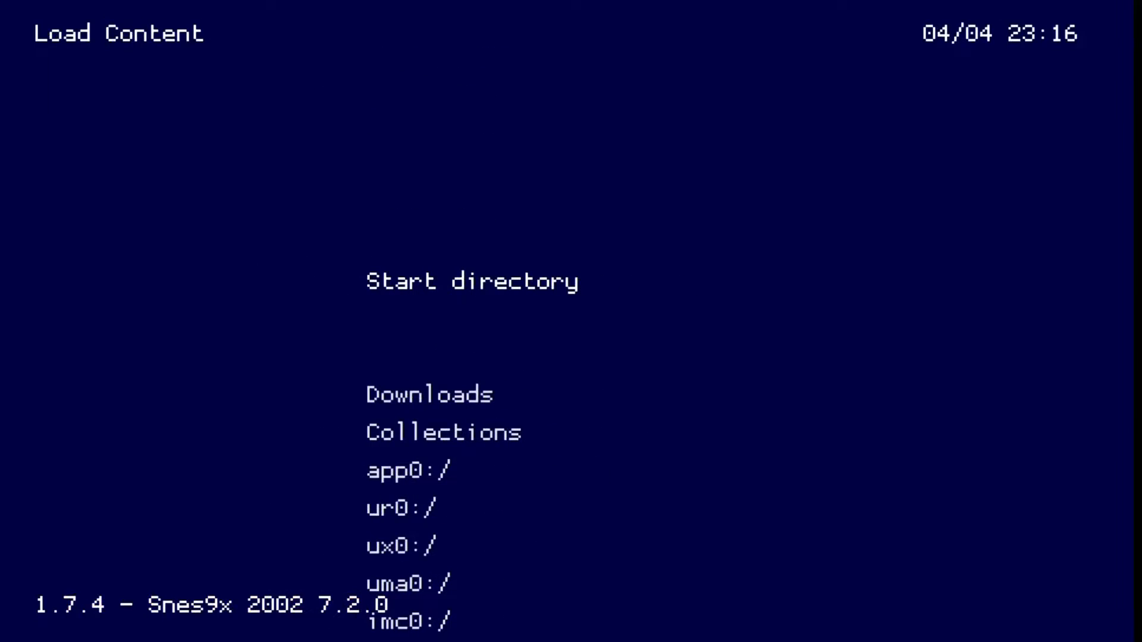
{"action": "key", "text": "Down"}
{"action": "key", "text": "Down"}
{"action": "key", "text": "Down"}
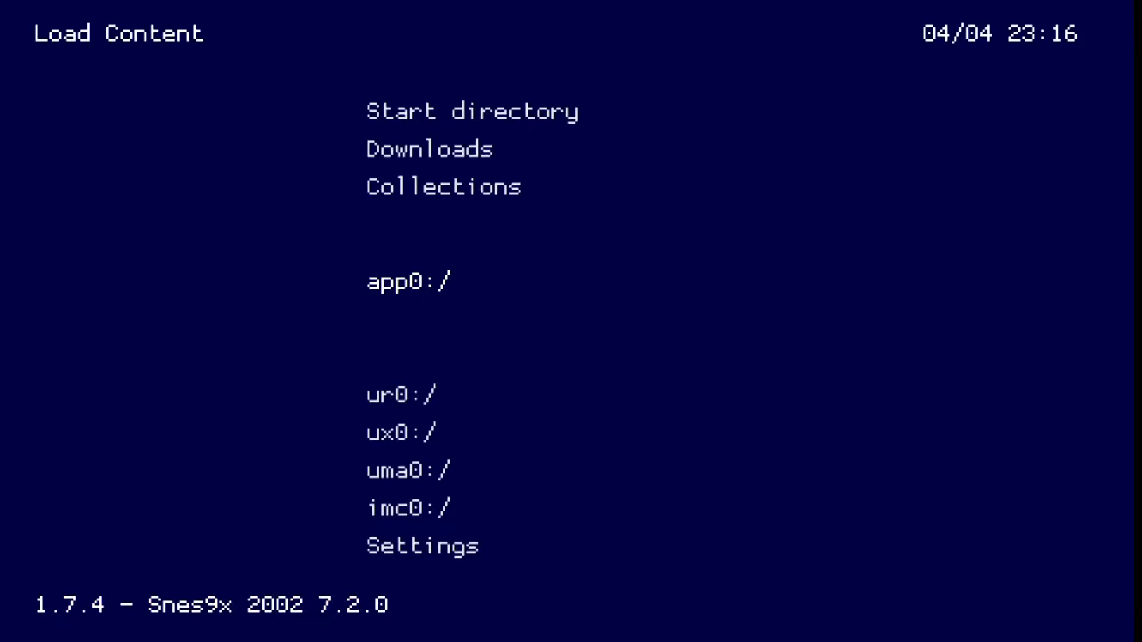
{"action": "key", "text": "Down"}
{"action": "key", "text": "Down"}
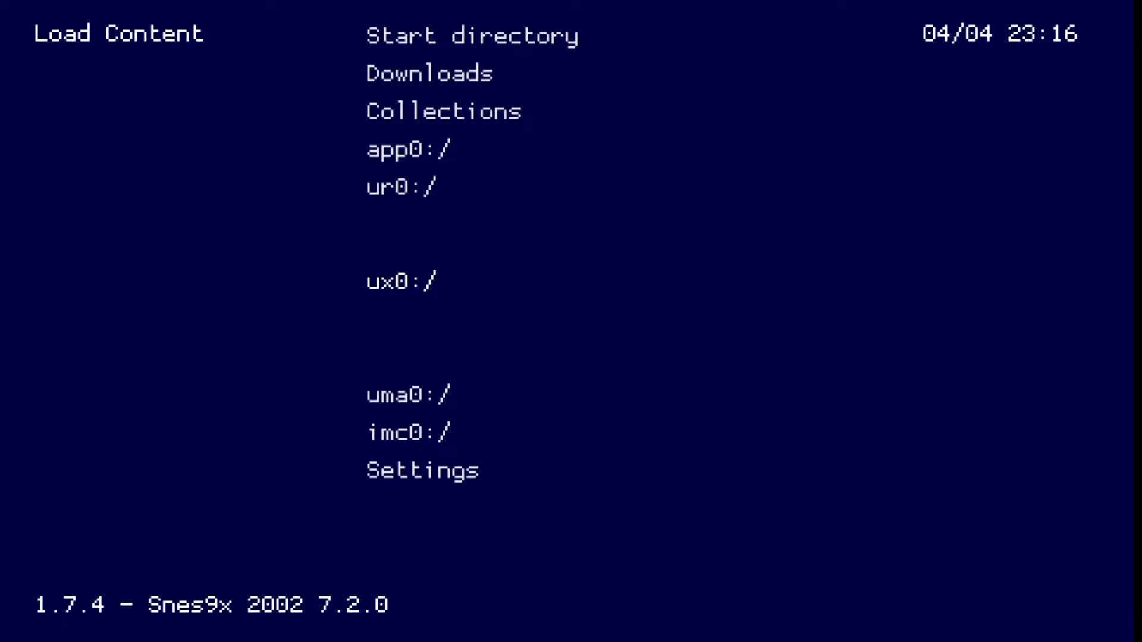
{"action": "key", "text": "Return"}
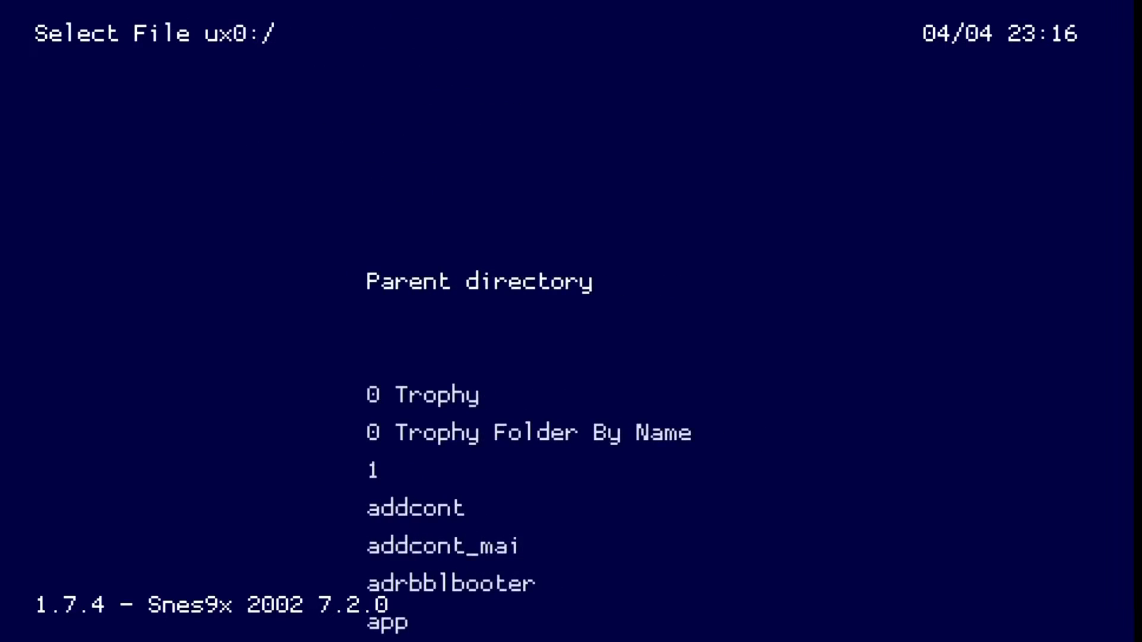
Open the SNES folder in ux0:/ and launch Super Mario World.smc
{"action": "key", "text": "Down"}
{"action": "key", "text": "Down"}
{"action": "key", "text": "Down"}
{"action": "key", "text": "Down"}
{"action": "key", "text": "Down"}
{"action": "key", "text": "Down"}
{"action": "key", "text": "Down"}
{"action": "key", "text": "Down"}
{"action": "key", "text": "Down"}
{"action": "key", "text": "Down"}
{"action": "key", "text": "Down"}
{"action": "key", "text": "Down"}
{"action": "key", "text": "Down"}
{"action": "key", "text": "Down"}
{"action": "key", "text": "Down"}
{"action": "key", "text": "Down"}
{"action": "key", "text": "Down"}
{"action": "key", "text": "Down"}
{"action": "key", "text": "Down"}
{"action": "key", "text": "Down"}
{"action": "key", "text": "Down"}
{"action": "key", "text": "Down"}
{"action": "key", "text": "Down"}
{"action": "key", "text": "Down"}
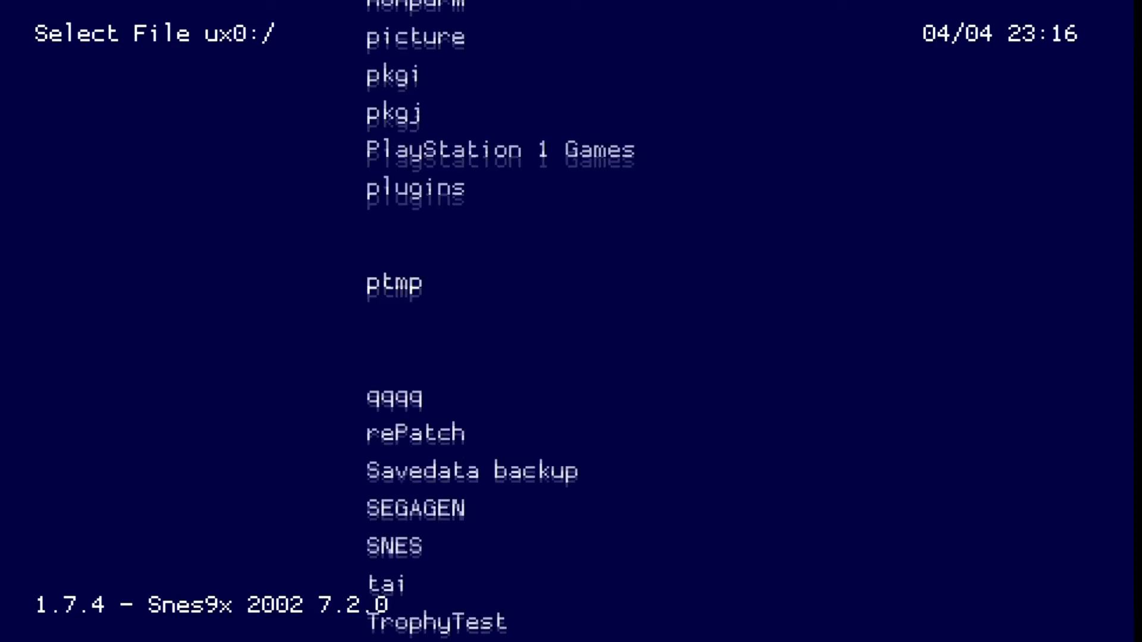
{"action": "key", "text": "Up"}
{"action": "key", "text": "Up"}
{"action": "key", "text": "Up"}
{"action": "key", "text": "Up"}
{"action": "key", "text": "Up"}
{"action": "key", "text": "Down"}
{"action": "key", "text": "Down"}
{"action": "key", "text": "Down"}
{"action": "key", "text": "Down"}
{"action": "key", "text": "Down"}
{"action": "key", "text": "Down"}
{"action": "key", "text": "Down"}
{"action": "key", "text": "Down"}
{"action": "key", "text": "Down"}
{"action": "key", "text": "Down"}
{"action": "key", "text": "Down"}
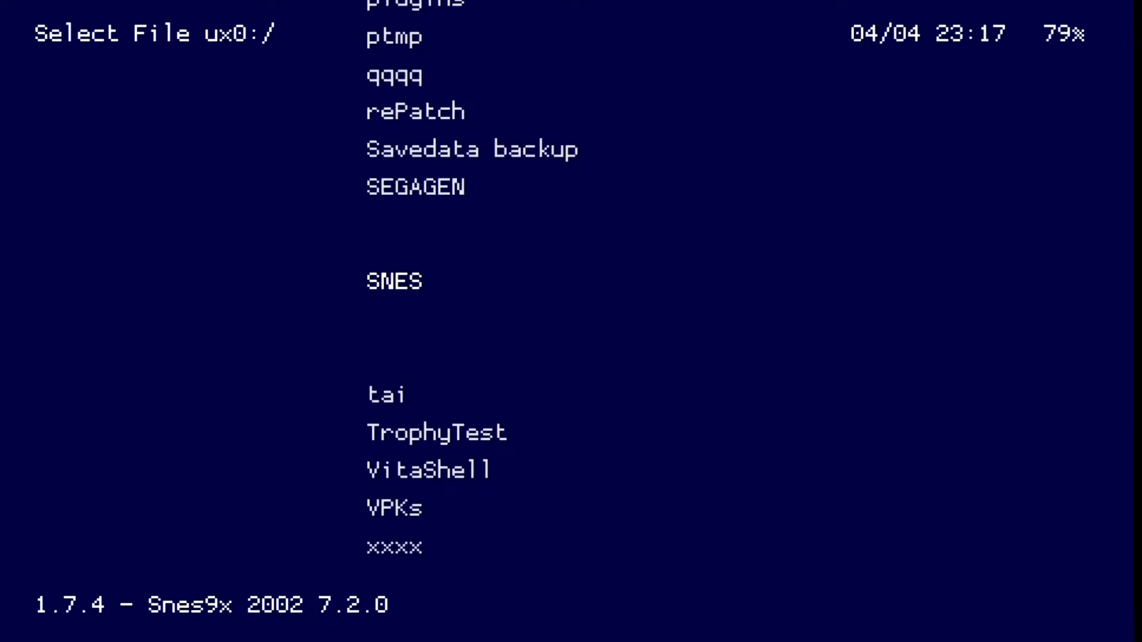
{"action": "key", "text": "Return"}
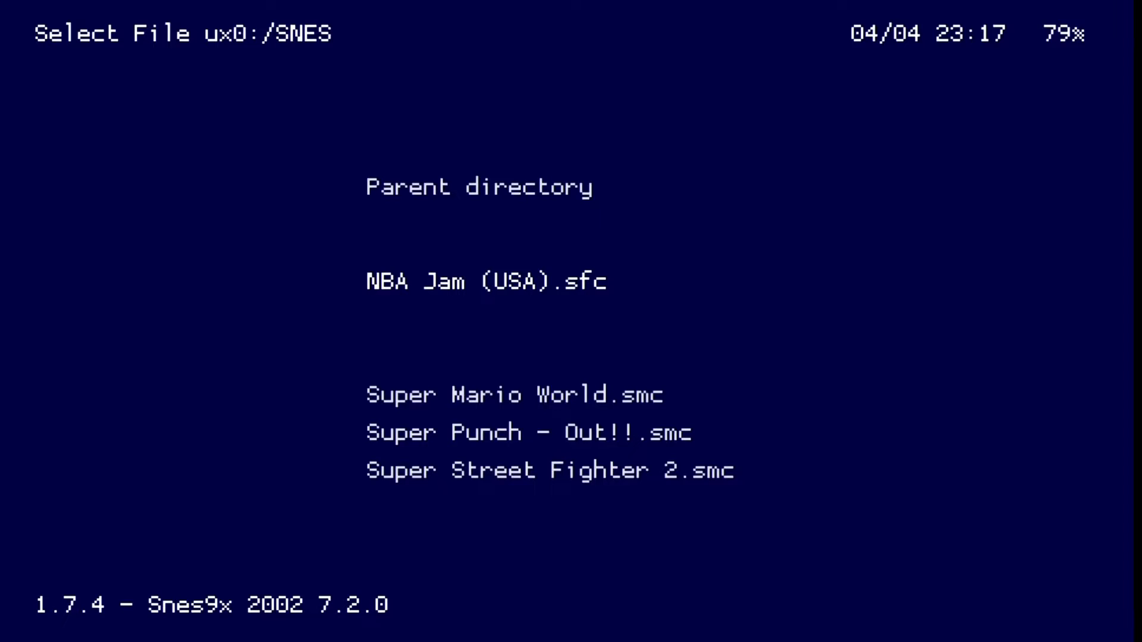
{"action": "key", "text": "Down"}
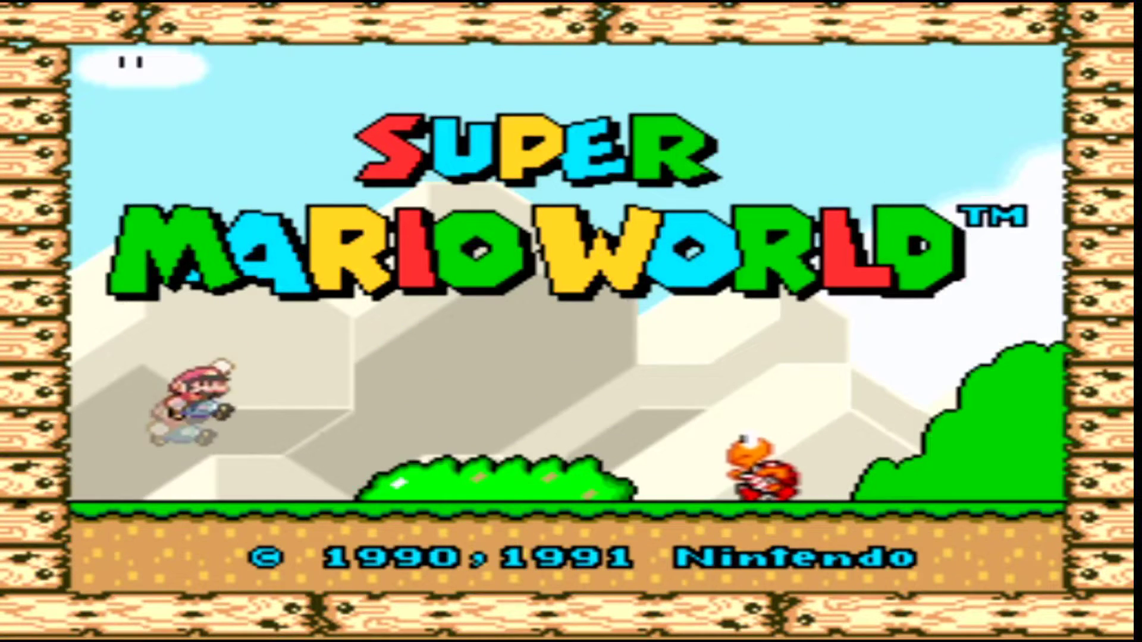
Start a 1 Player Game from the Mario A save file in Super Mario World
{"action": "key", "text": "Return"}
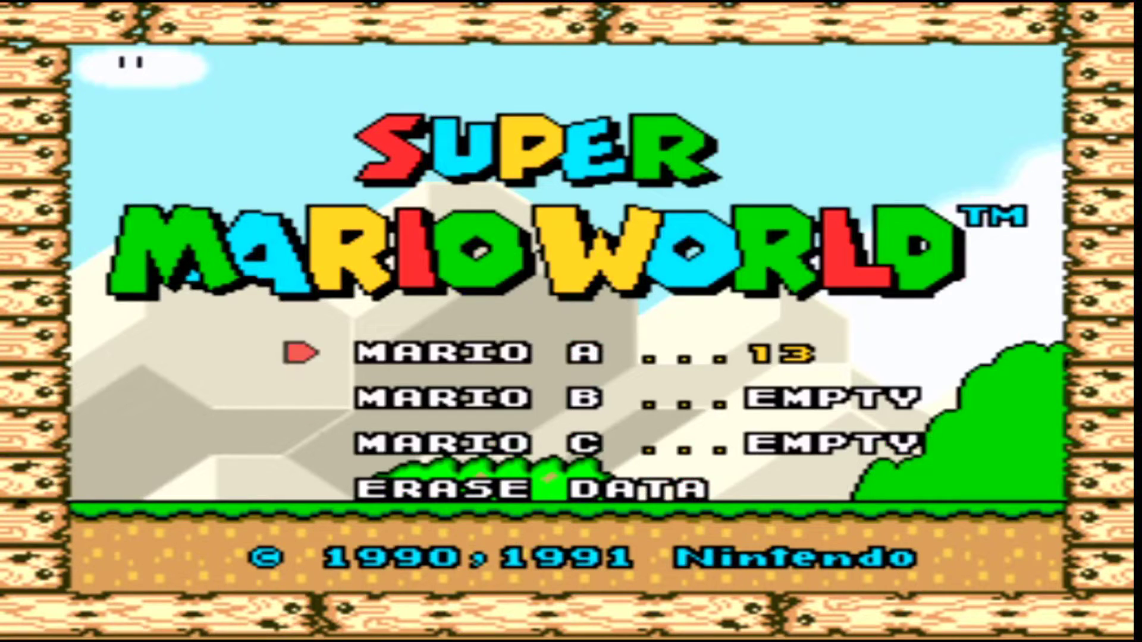
{"action": "key", "text": "Return"}
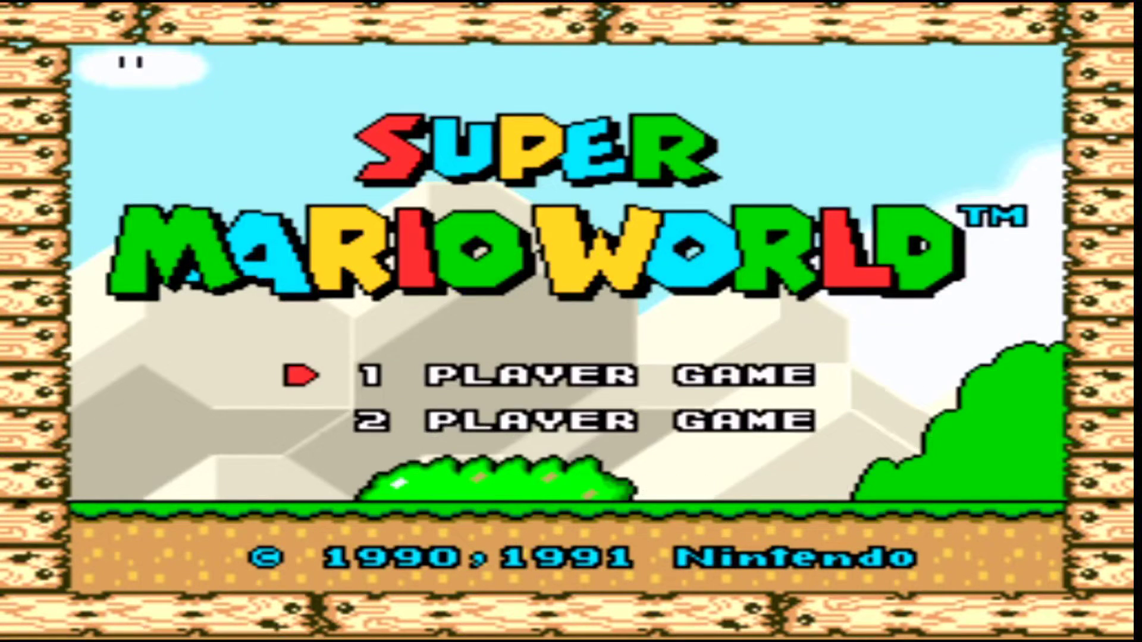
{"action": "key", "text": "Return"}
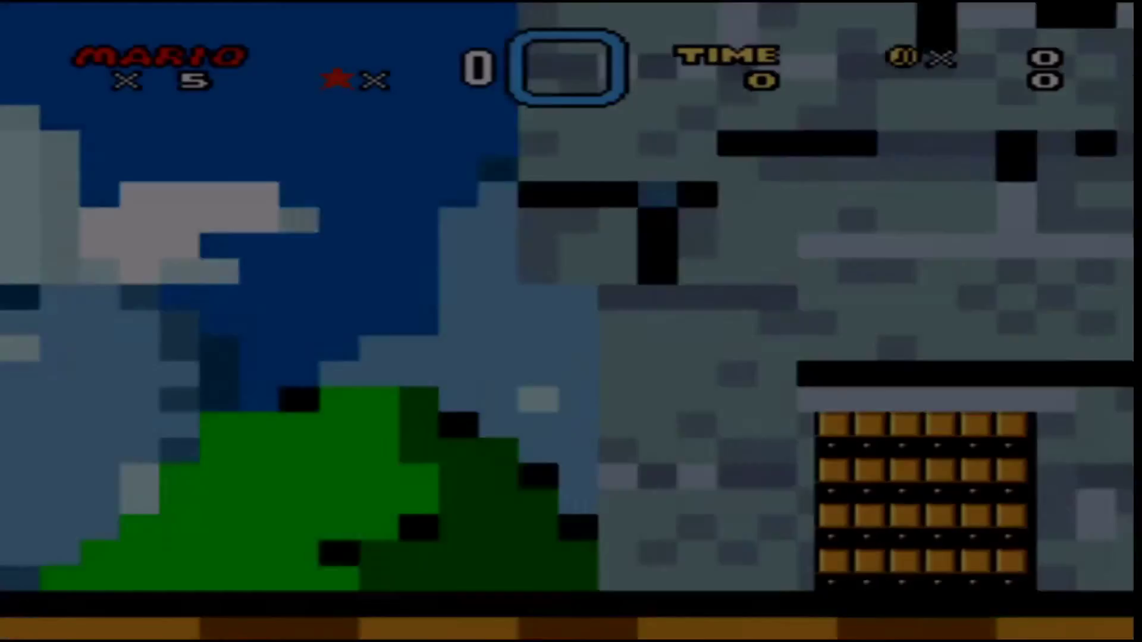
Bring up RetroArch's Quick Menu over the running game and look through its save state, options and control entries
{"action": "key", "text": "F1"}
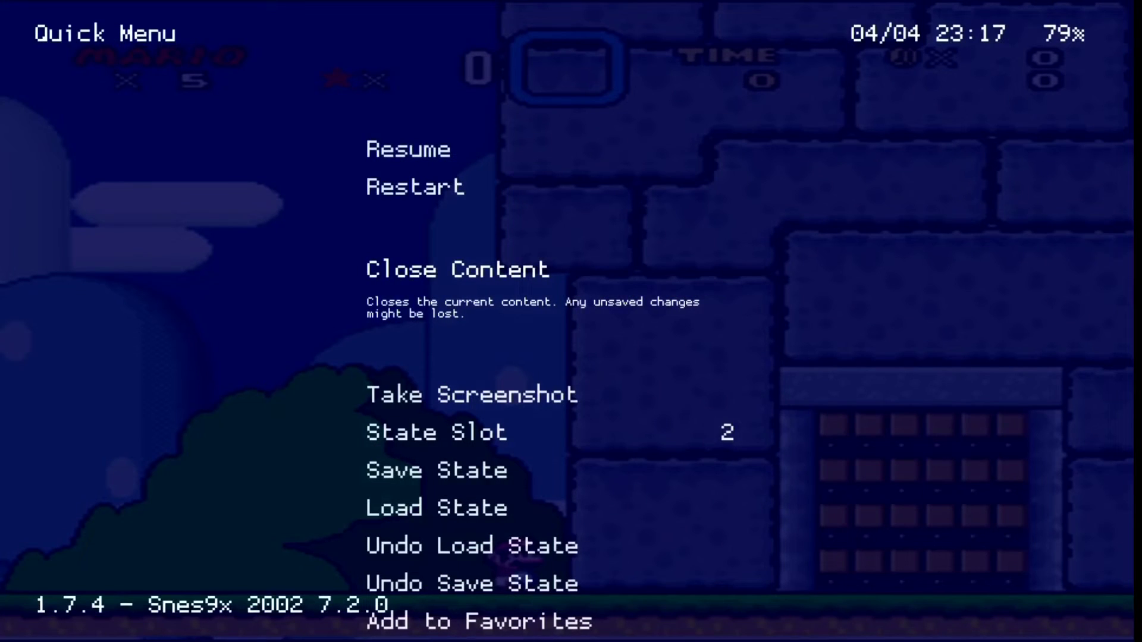
{"action": "key", "text": "Down"}
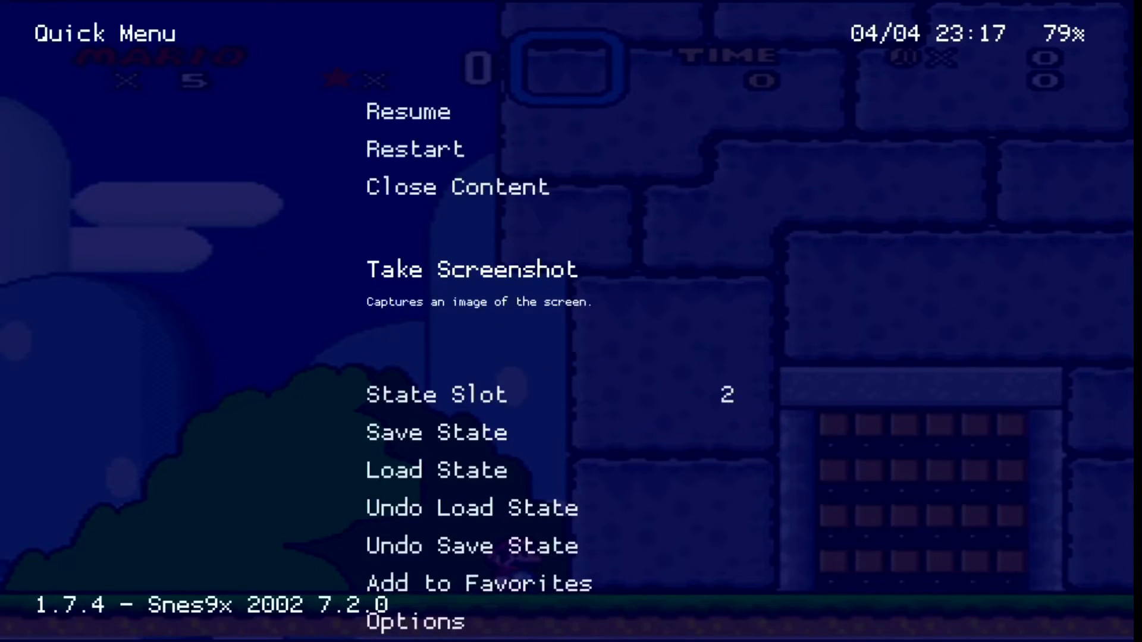
{"action": "key", "text": "Down"}
{"action": "key", "text": "Down"}
{"action": "key", "text": "Down"}
{"action": "key", "text": "Down"}
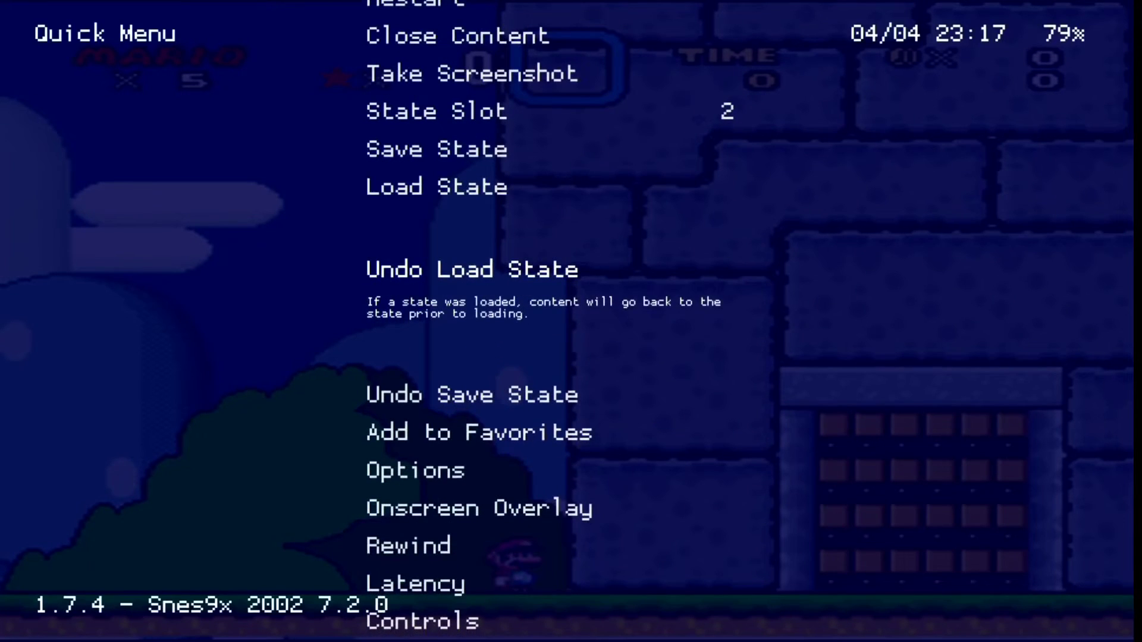
{"action": "key", "text": "Down"}
{"action": "key", "text": "Down"}
{"action": "key", "text": "Down"}
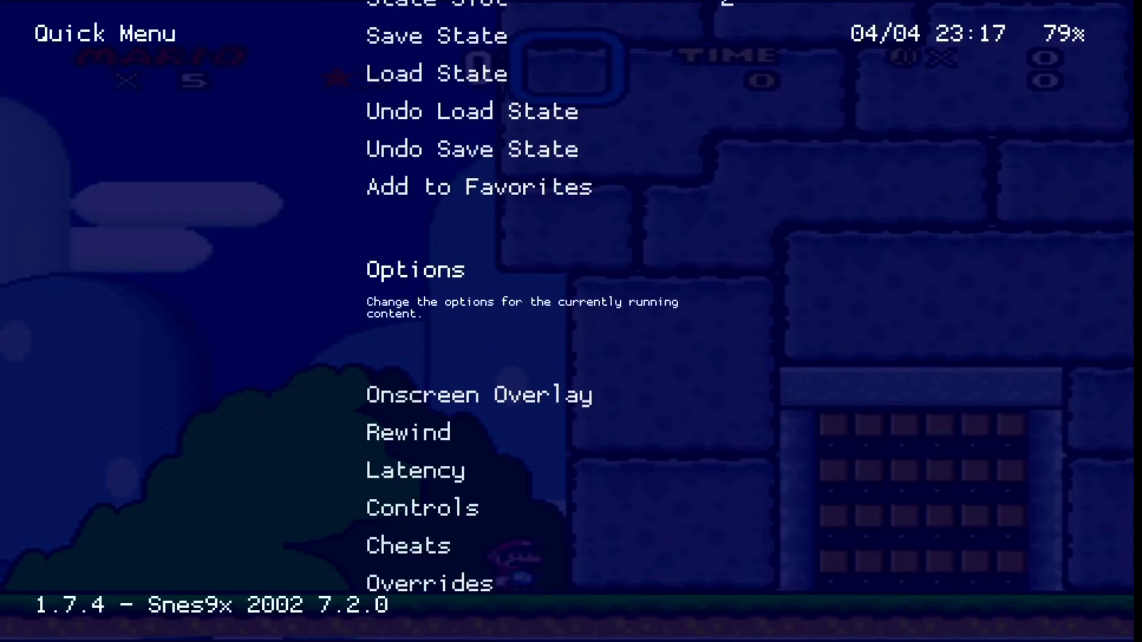
{"action": "key", "text": "Down"}
{"action": "key", "text": "Down"}
Go back up the Quick Menu and close the running Super Mario World content
{"action": "key", "text": "Up"}
{"action": "key", "text": "Up"}
{"action": "key", "text": "Up"}
{"action": "key", "text": "Up"}
{"action": "key", "text": "Up"}
{"action": "key", "text": "Up"}
{"action": "key", "text": "Up"}
{"action": "key", "text": "Up"}
{"action": "key", "text": "Up"}
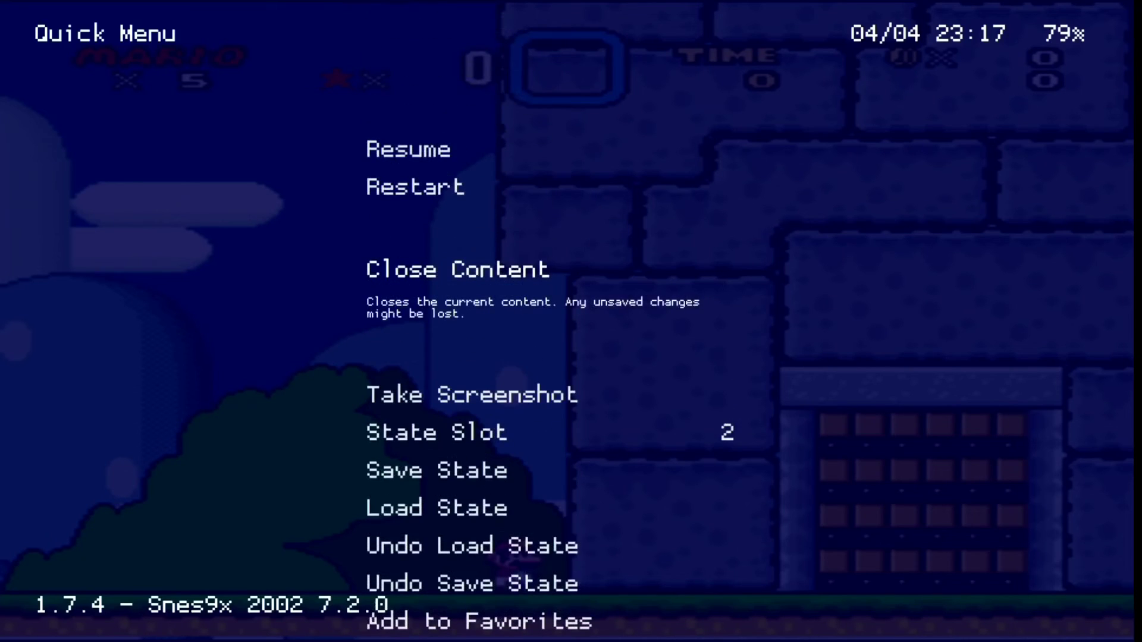
{"action": "key", "text": "Up"}
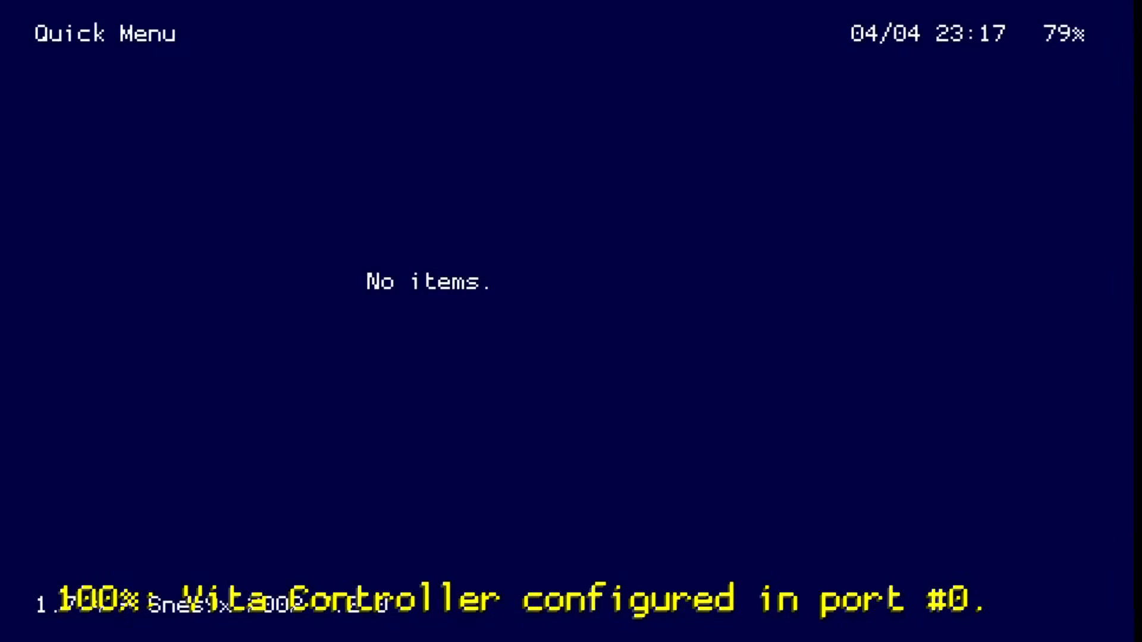
{"action": "key", "text": "slash"}
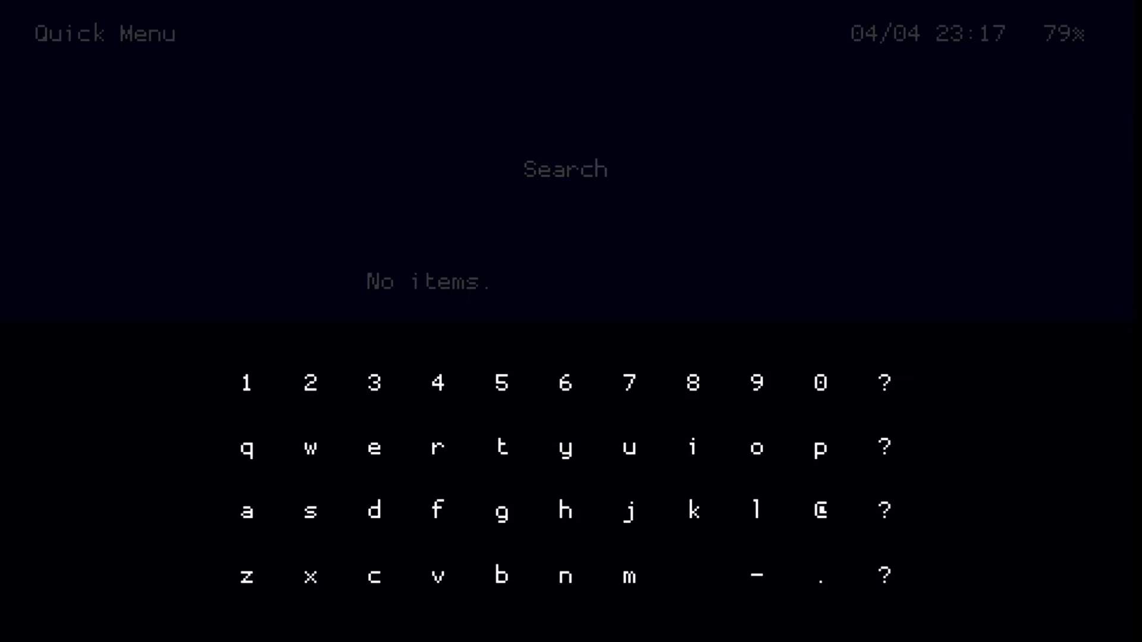
{"action": "key", "text": "Escape"}
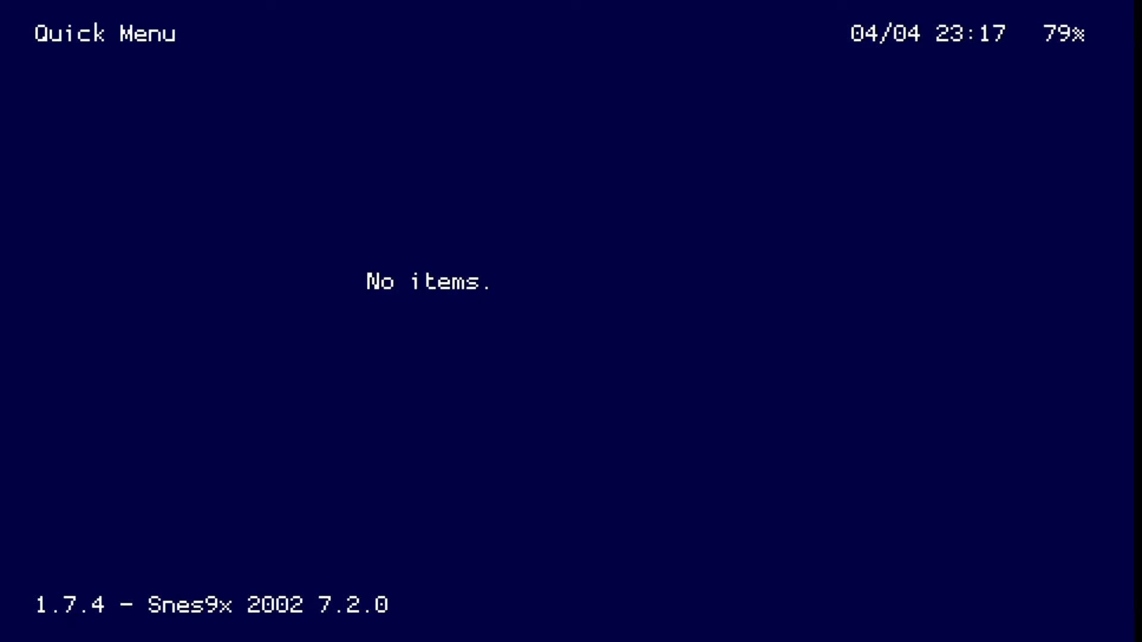
{"action": "key", "text": "slash"}
{"action": "key", "text": "BackSpace"}
Leave the empty Quick Menu for the main menu and browse to ux0:/ for loading content
{"action": "key", "text": "BackSpace"}
{"action": "key", "text": "Down"}
{"action": "key", "text": "Down"}
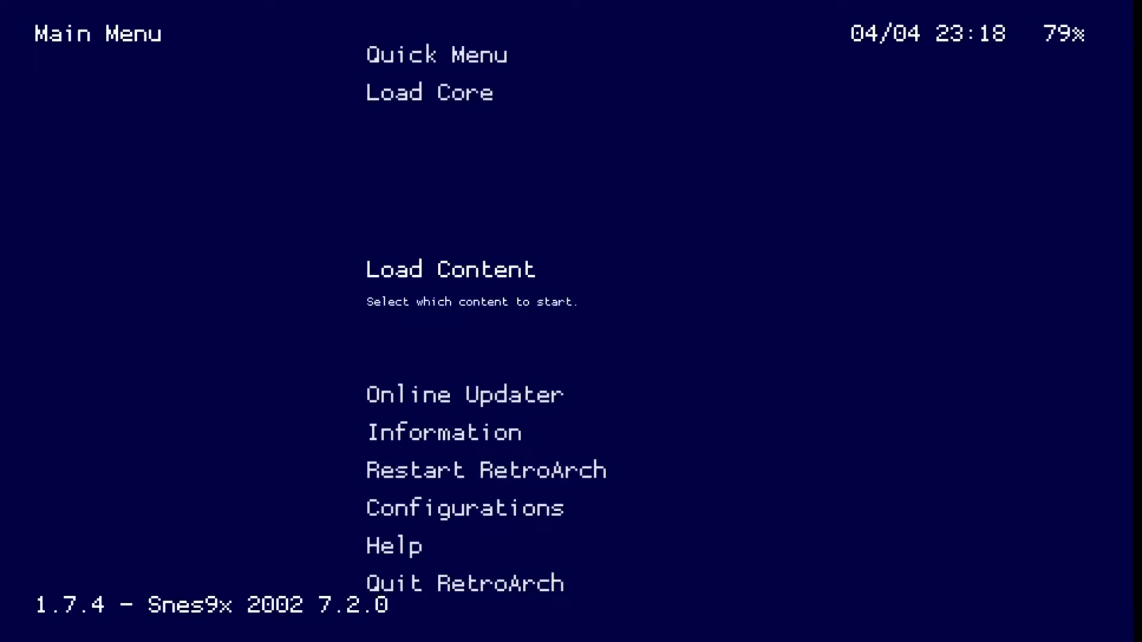
{"action": "key", "text": "Return"}
{"action": "key", "text": "Return"}
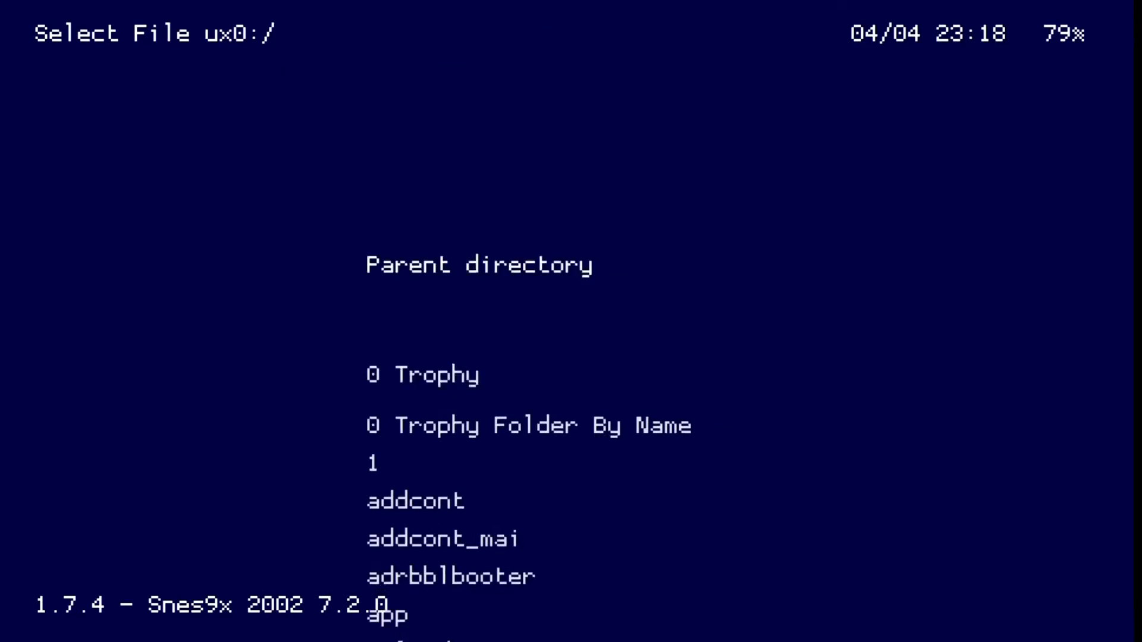
Open the NES folder in ux0:/ and launch 1942.nes
{"action": "key", "text": "Down"}
{"action": "key", "text": "Down"}
{"action": "key", "text": "Down"}
{"action": "key", "text": "Down"}
{"action": "key", "text": "Down"}
{"action": "key", "text": "Down"}
{"action": "key", "text": "Down"}
{"action": "key", "text": "Down"}
{"action": "key", "text": "Down"}
{"action": "key", "text": "Down"}
{"action": "key", "text": "Down"}
{"action": "key", "text": "Down"}
{"action": "key", "text": "Down"}
{"action": "key", "text": "Down"}
{"action": "key", "text": "Down"}
{"action": "key", "text": "Down"}
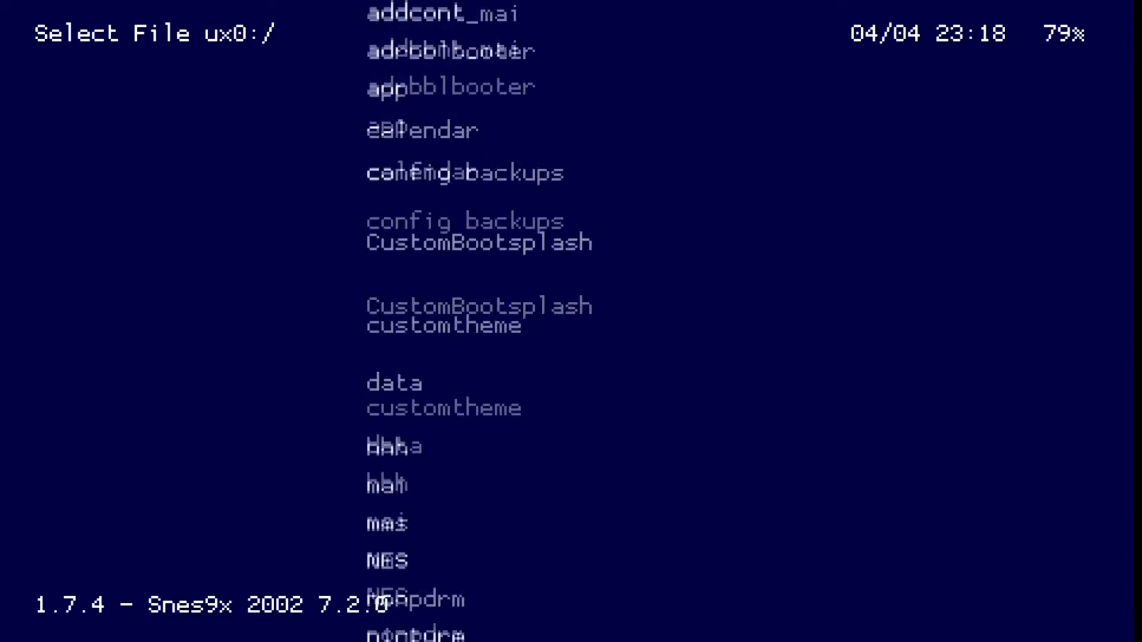
{"action": "key", "text": "Return"}
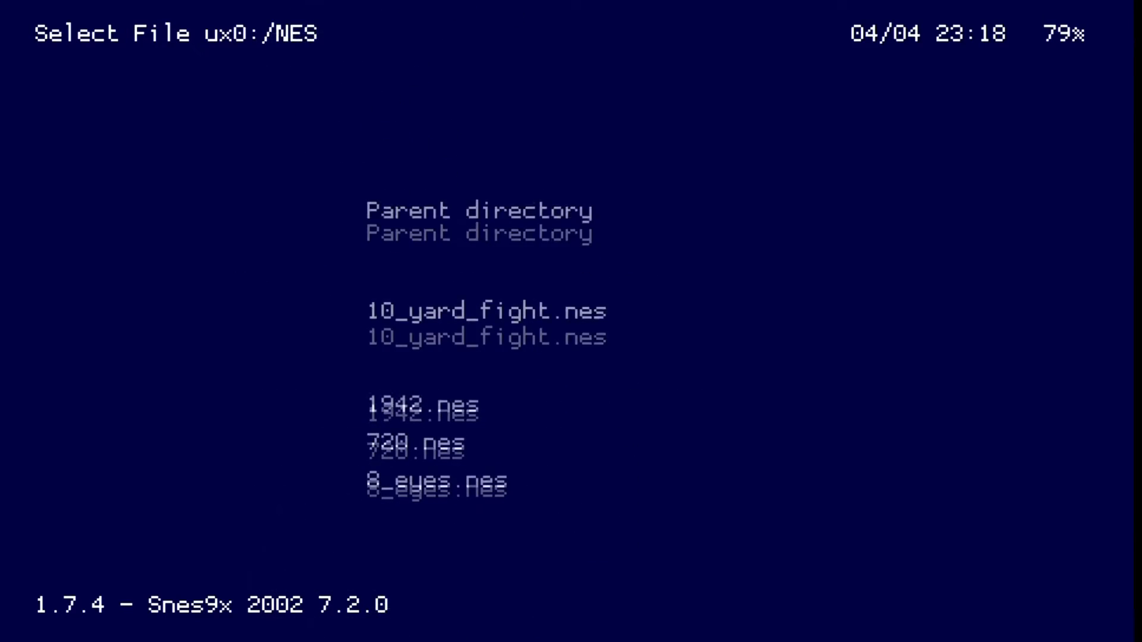
{"action": "key", "text": "Return"}
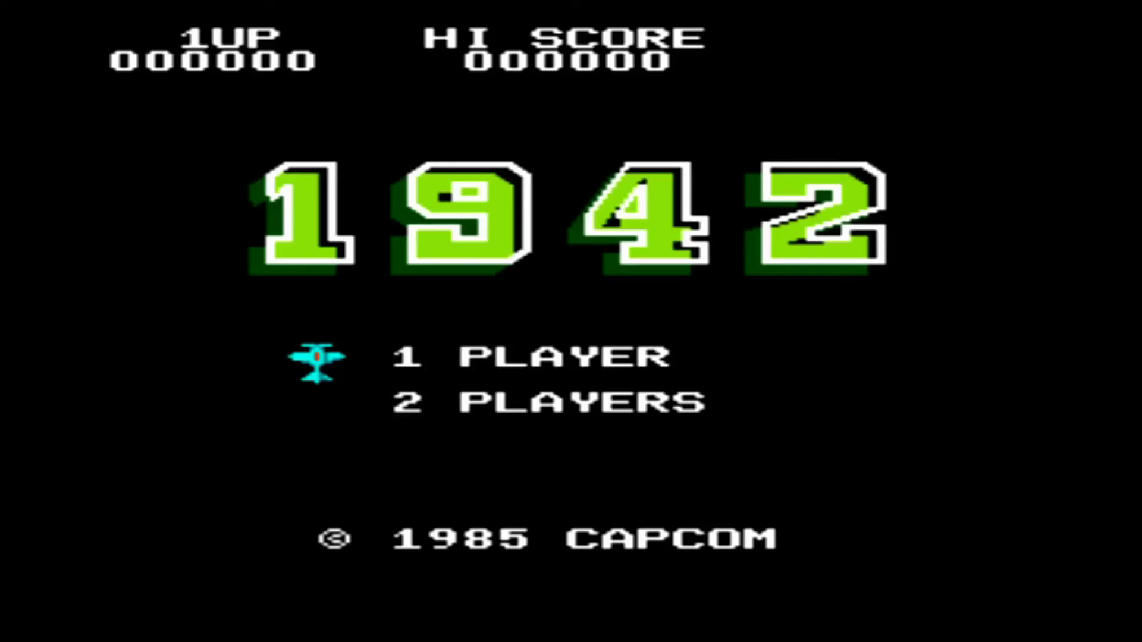
Start a 1 Player game of 1942 and test the controls by steering the plane and shooting at enemies
{"action": "key", "text": "Return"}
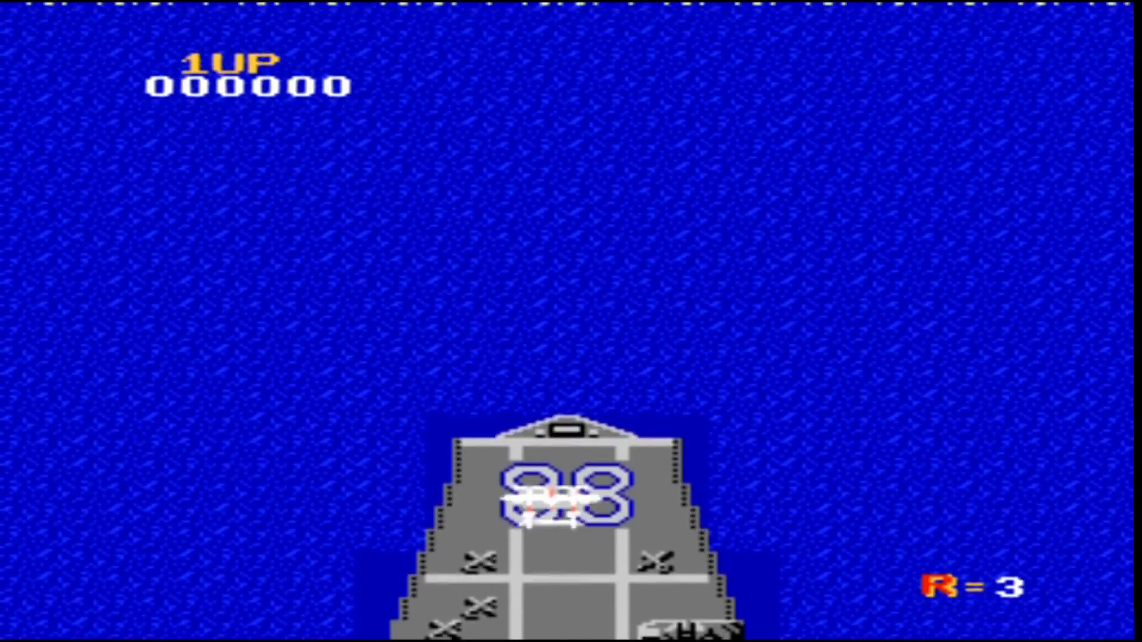
{"action": "key", "text": "Left"}
{"action": "key", "text": "x"}
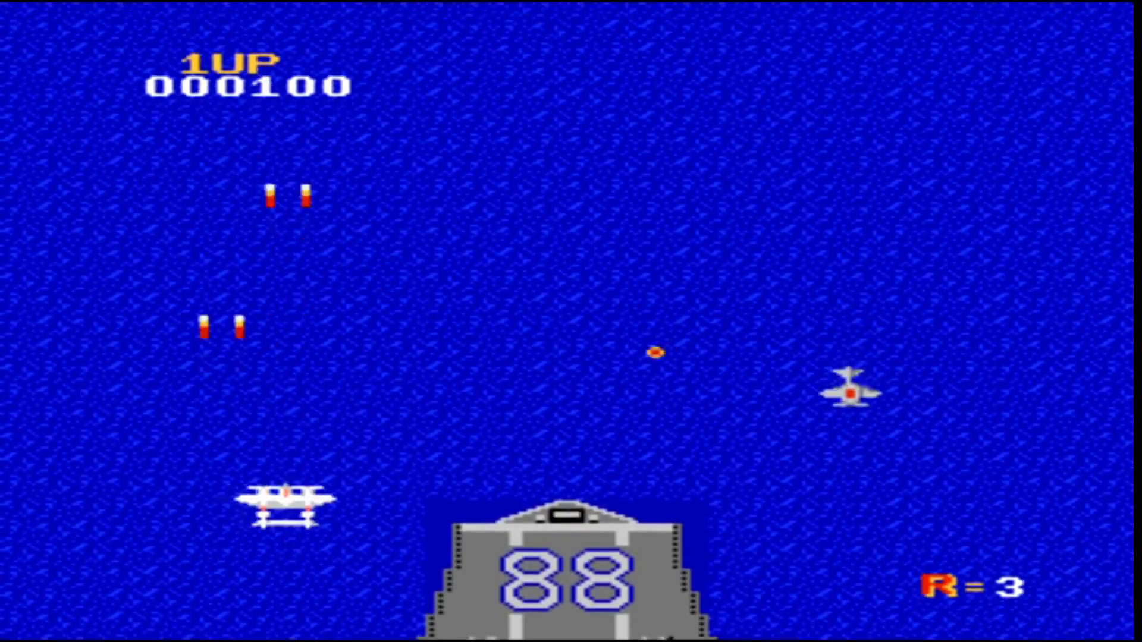
{"action": "key", "text": "Right"}
{"action": "key", "text": "Left"}
{"action": "key", "text": "x"}
{"action": "key", "text": "x"}
{"action": "key", "text": "Right"}
{"action": "key", "text": "x"}
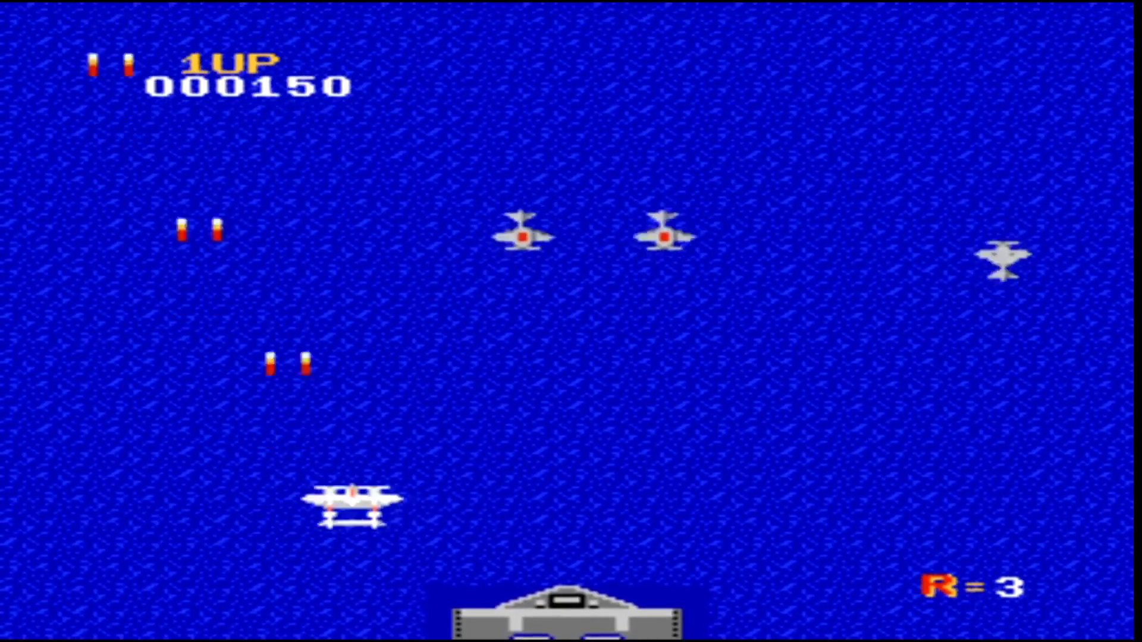
{"action": "key", "text": "Right"}
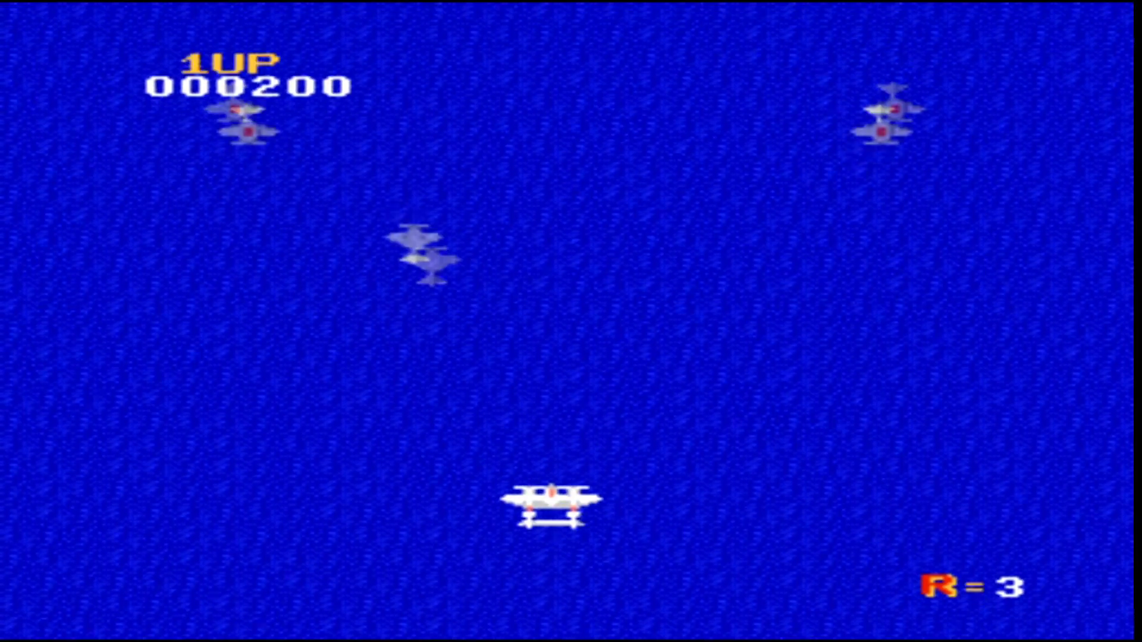
Leave the running 1942 game and return to the PS Vita's home screen
{"action": "key", "text": "super"}
{"action": "key", "text": "super"}
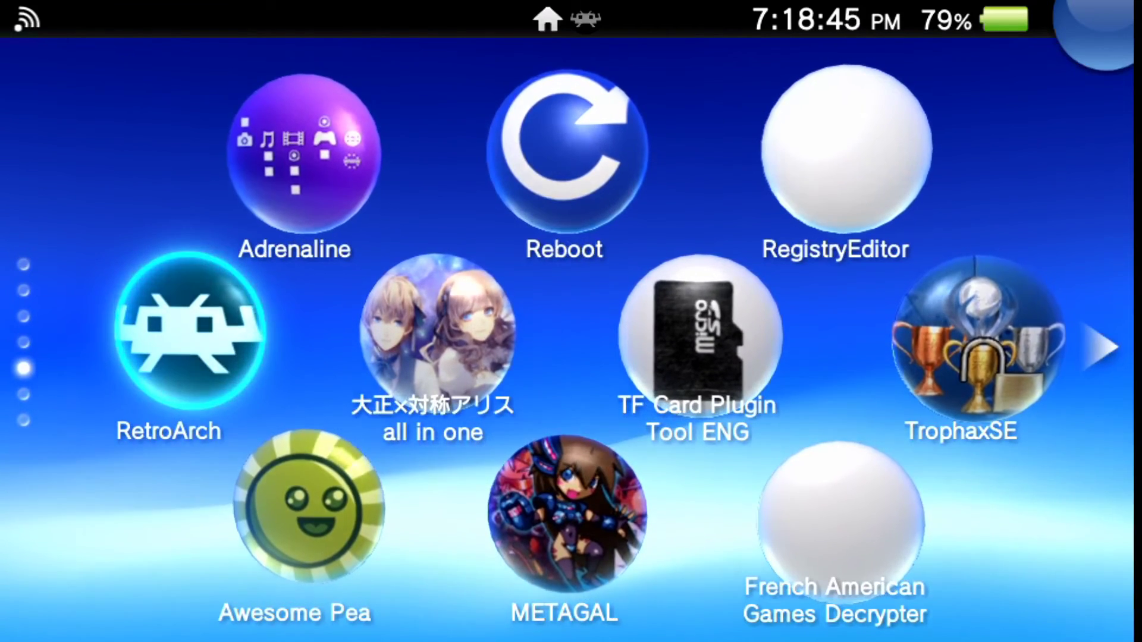
{"action": "key", "text": "Left"}
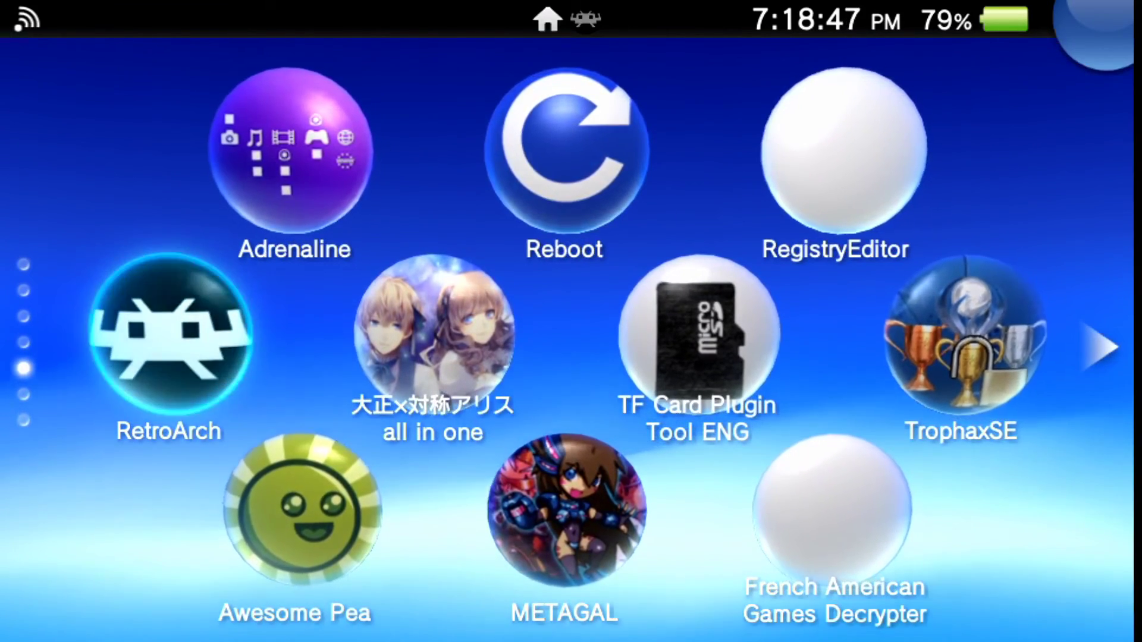